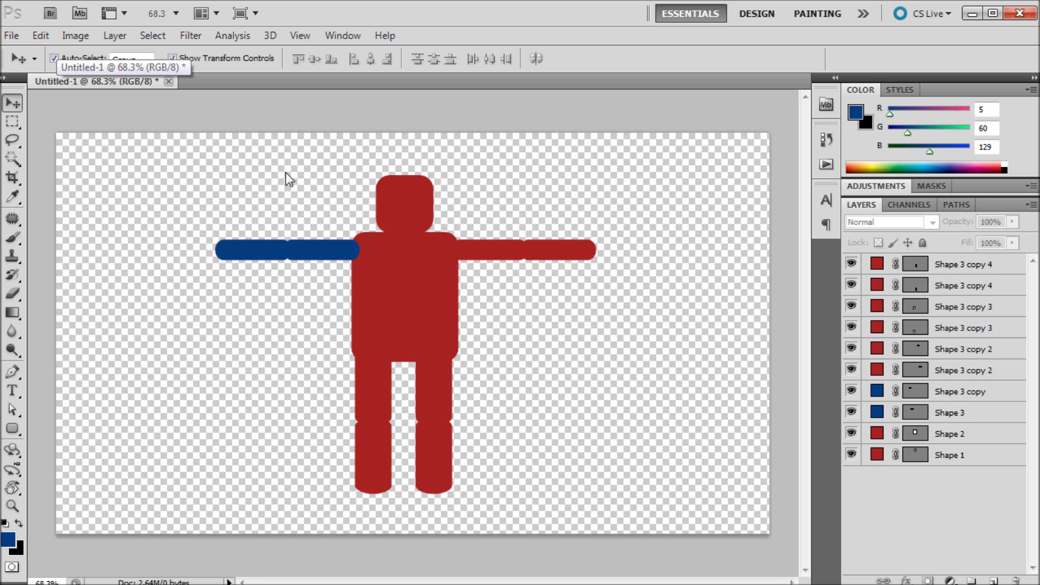
- Open Save for Web & Devices and choose PNG-24 with transparency as the format
click(11, 35)
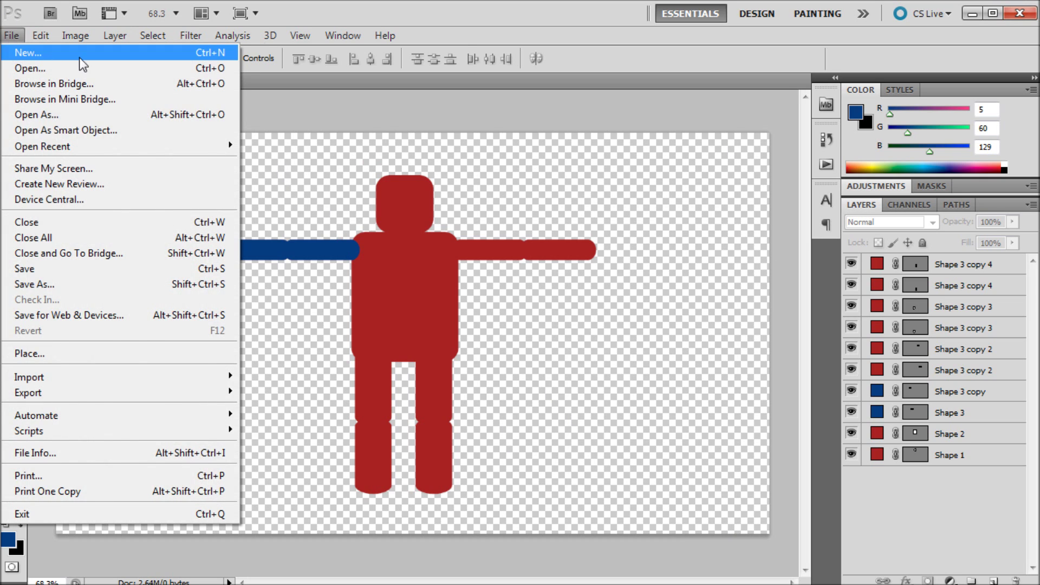
click(404, 14)
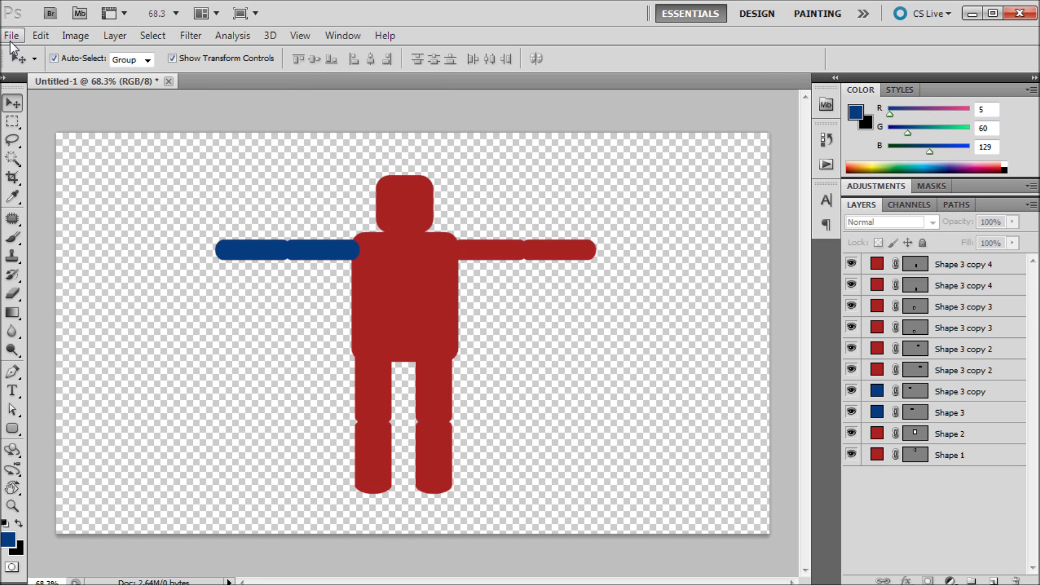
click(11, 37)
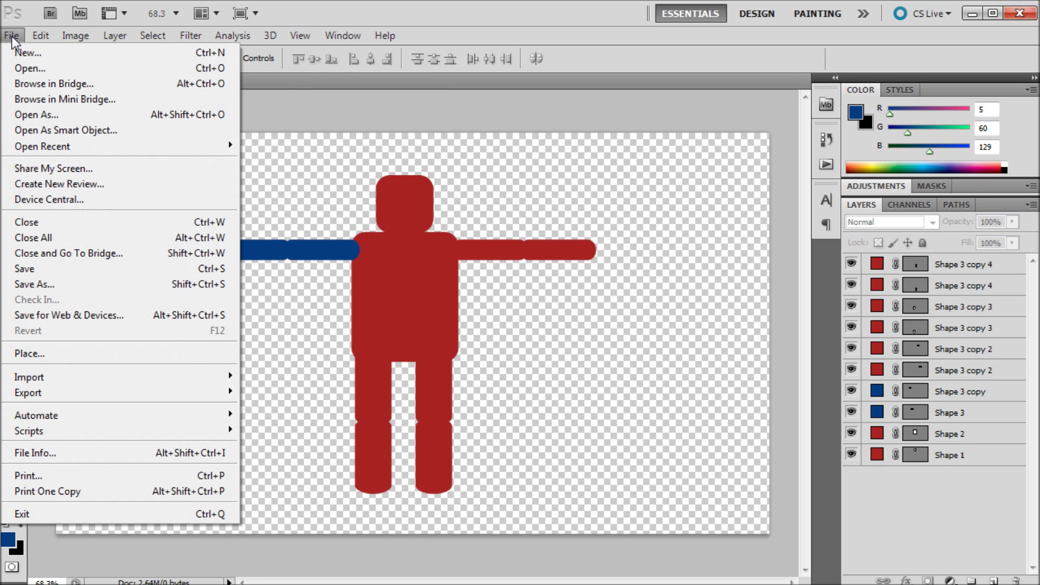
click(82, 314)
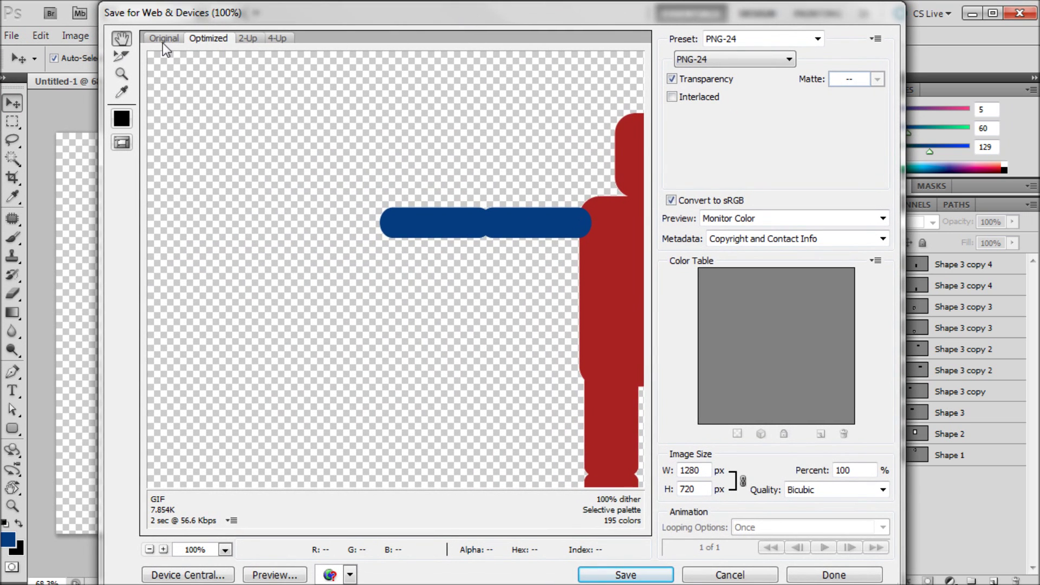
click(163, 39)
click(710, 59)
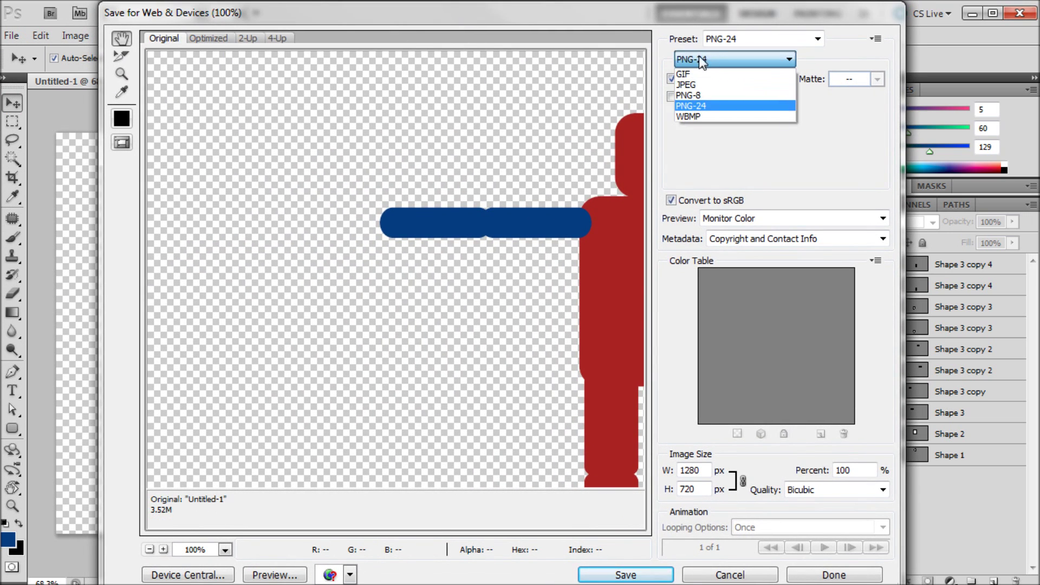
click(687, 105)
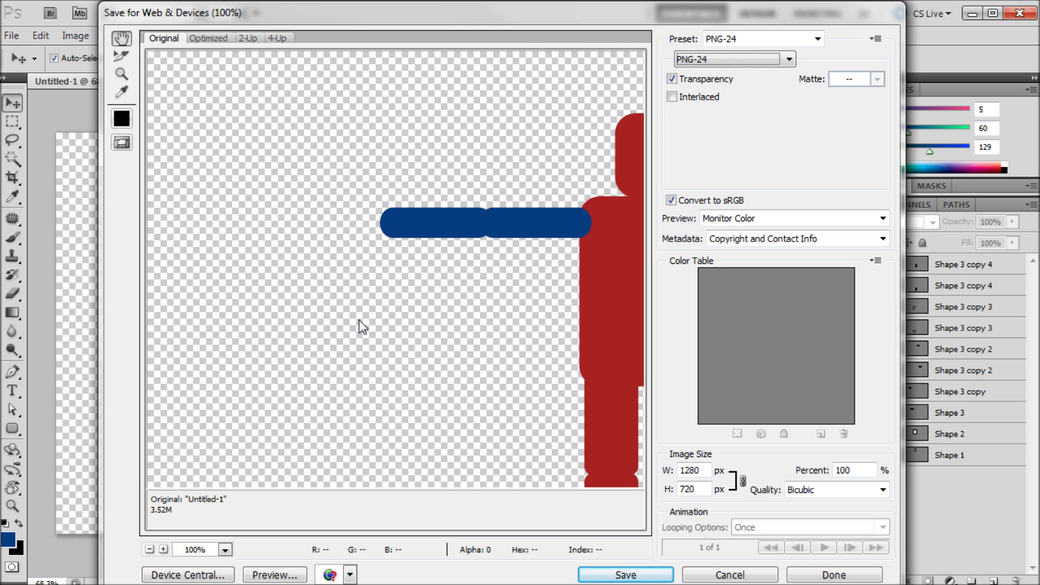
- Save the image as human on the desktop and minimize Photoshop
click(626, 574)
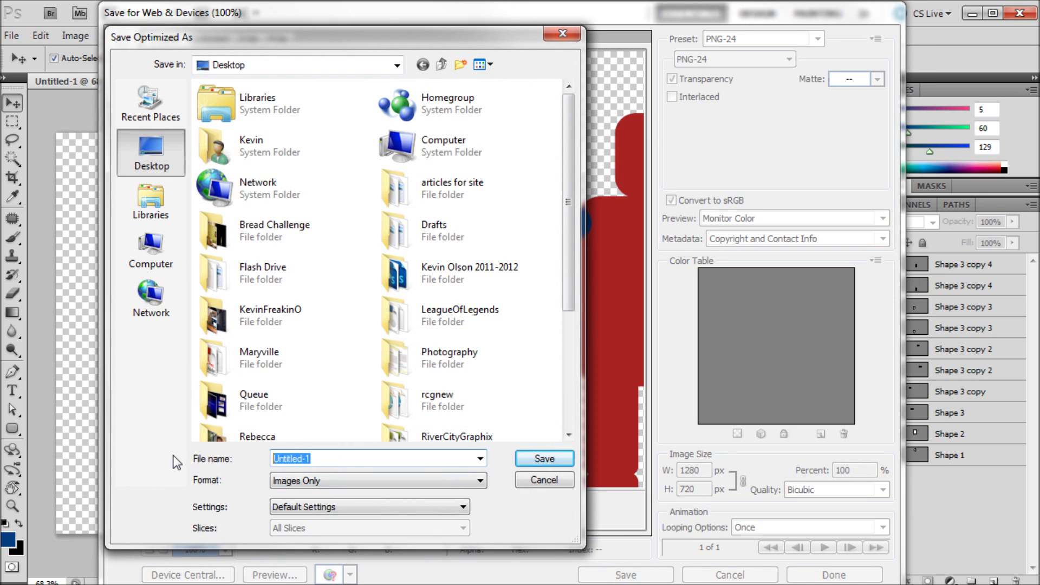
text(human)
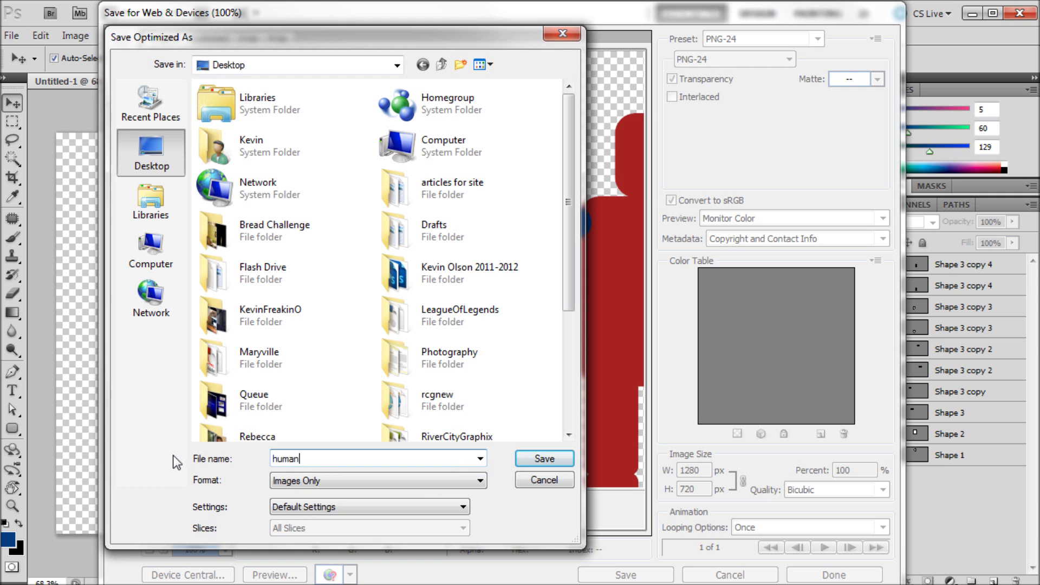
click(534, 459)
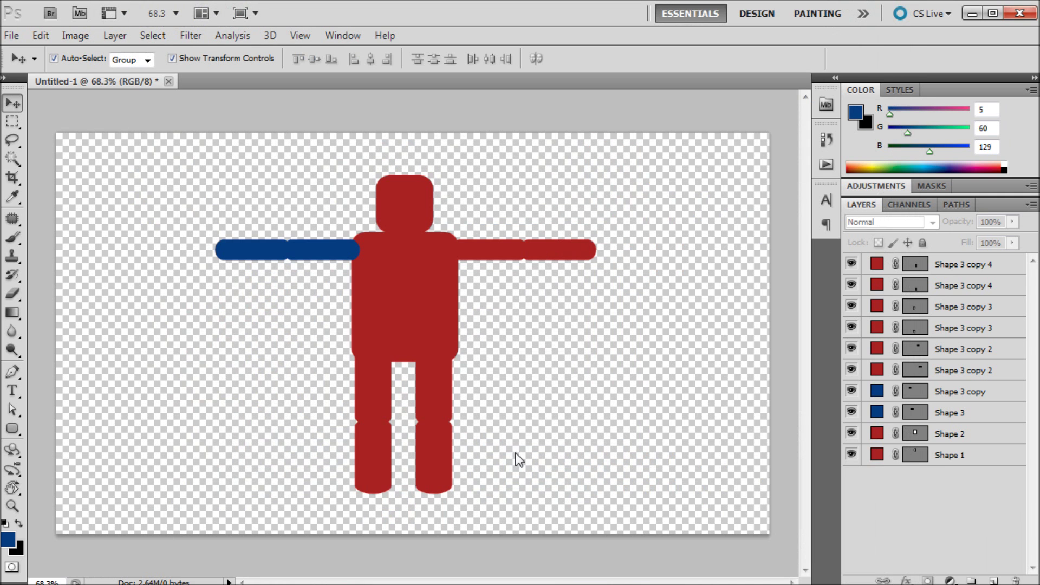
click(973, 14)
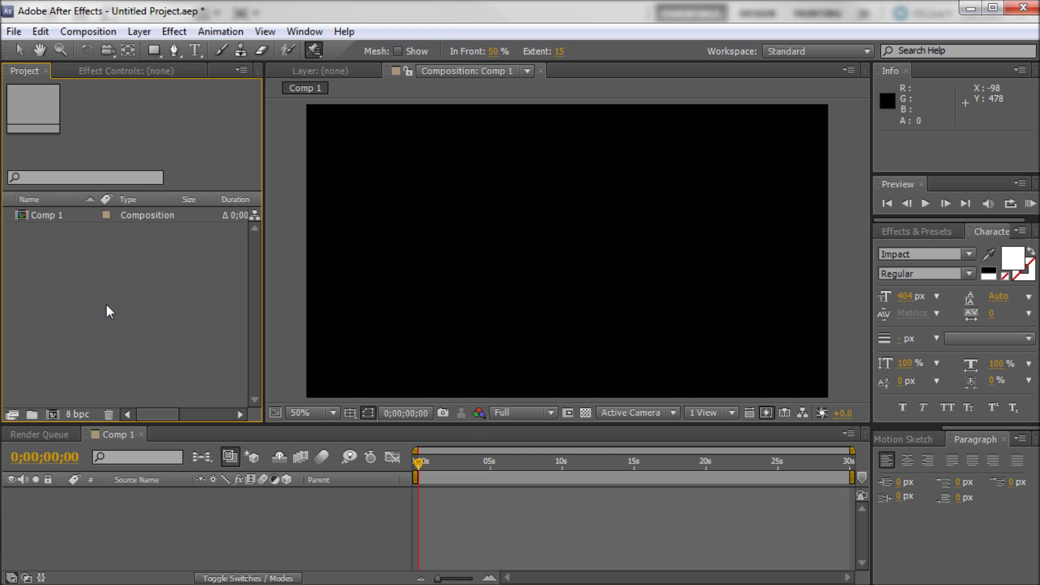
- Import human.png through the Import File dialog and drag it into the Comp 1 viewer
double_click(103, 257)
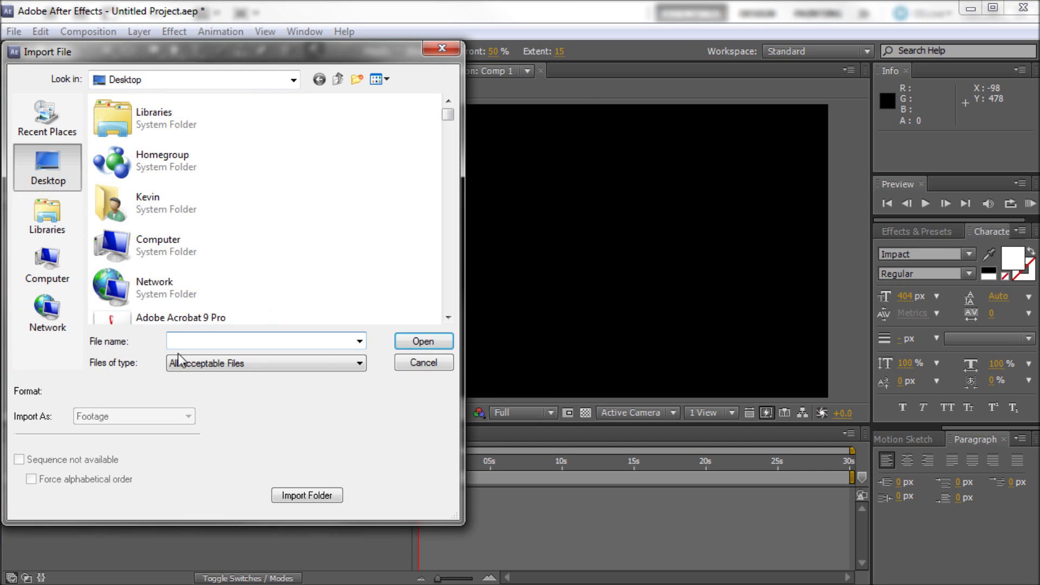
text(human)
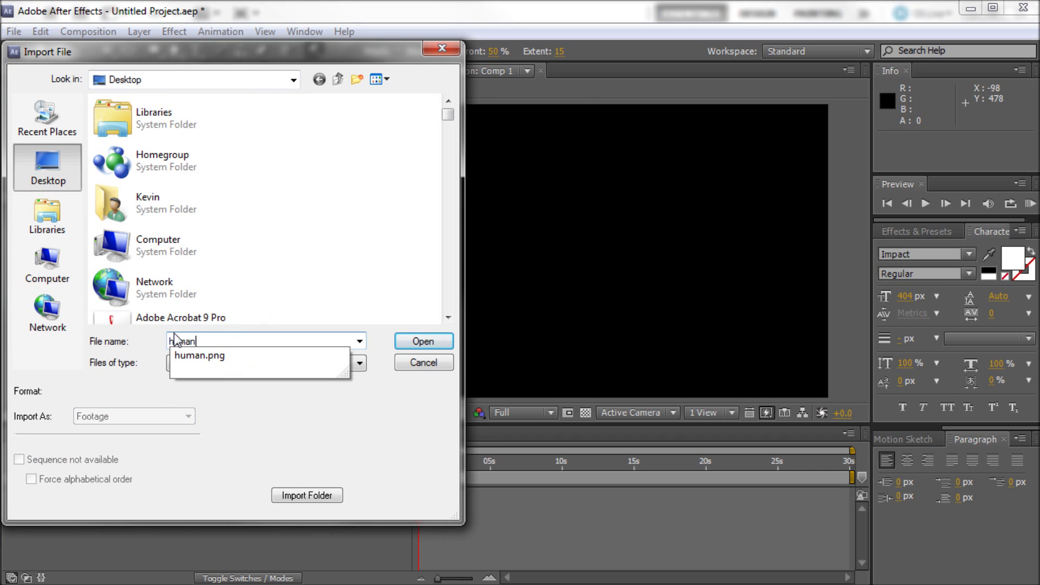
click(222, 353)
click(424, 341)
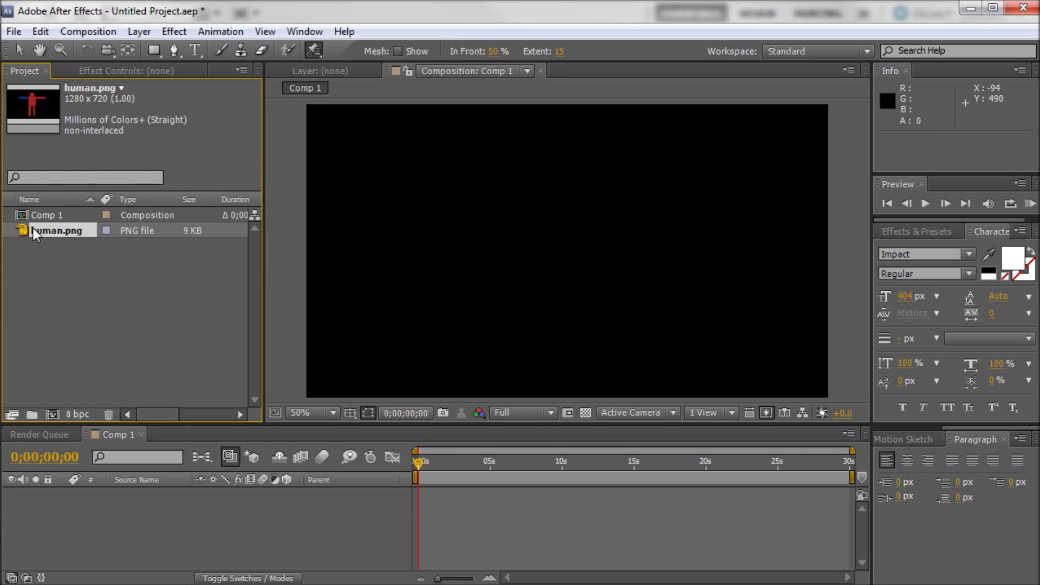
drag(33, 232, 575, 264)
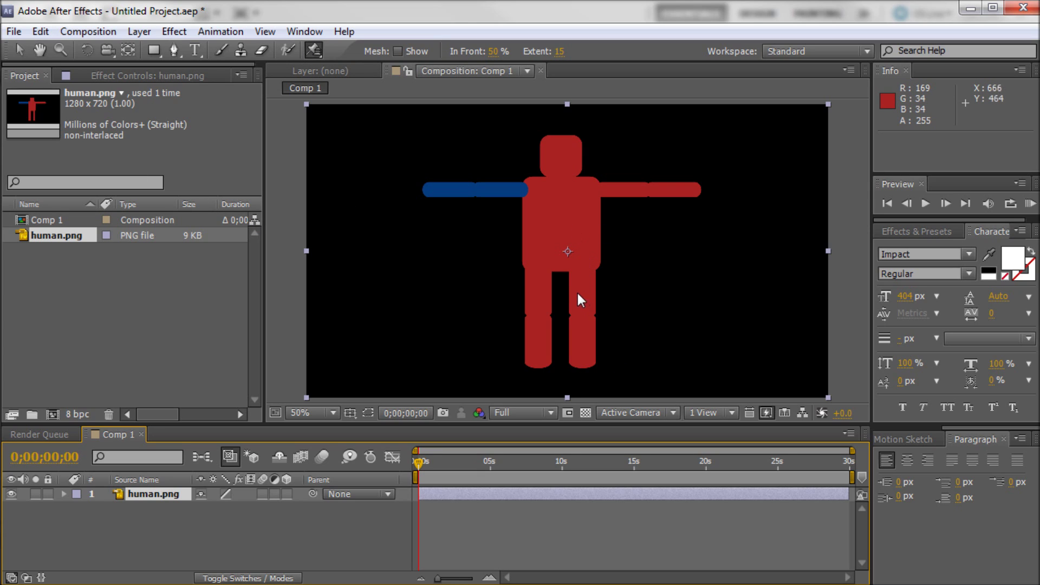
- Select the Puppet Pin Tool with the mesh display turned on
click(319, 52)
click(319, 53)
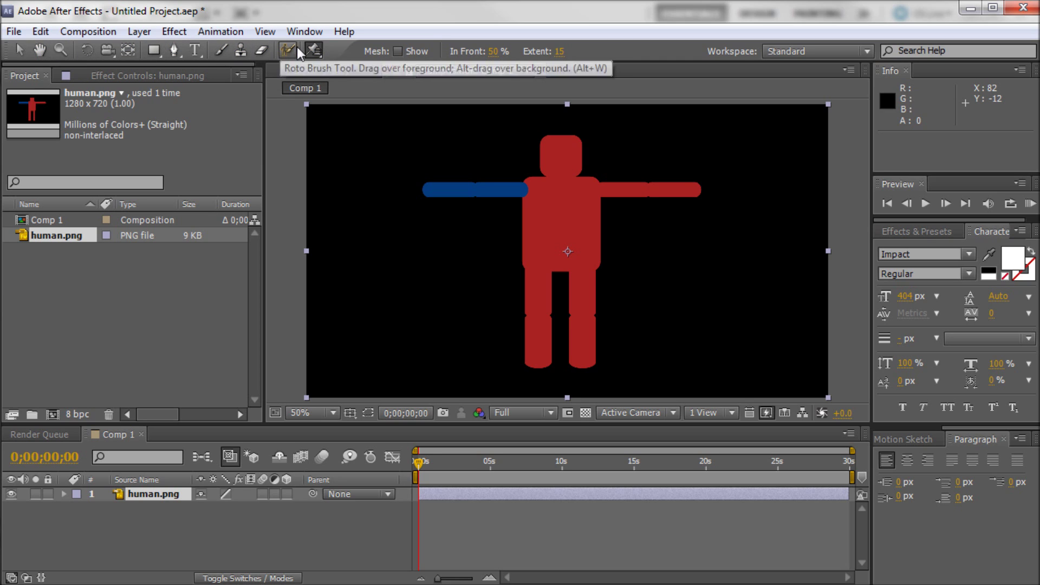
click(315, 50)
click(352, 45)
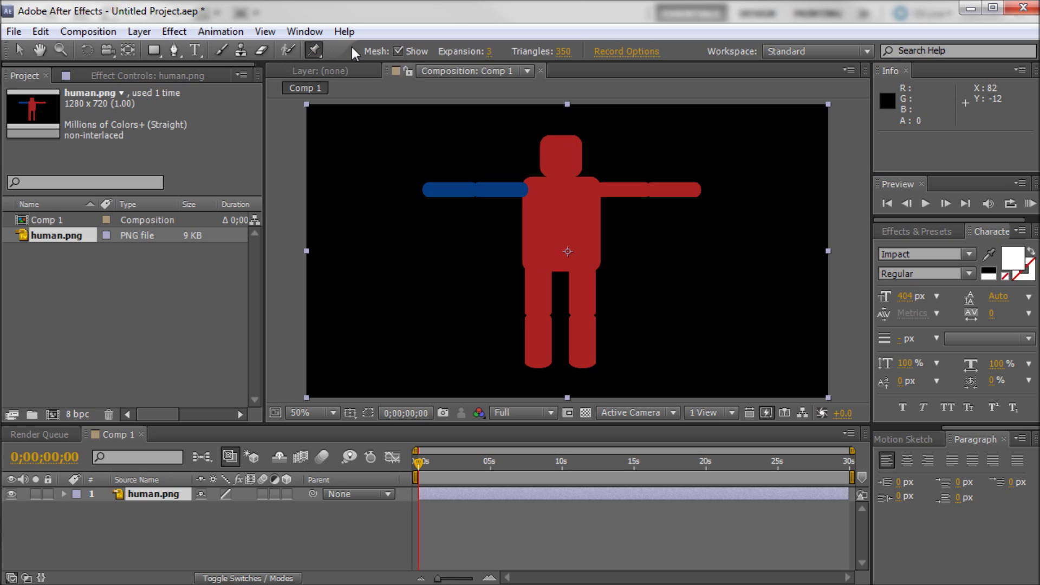
click(398, 51)
click(398, 52)
- Add a trial puppet pin on the neck, then delete it
click(561, 174)
click(562, 174)
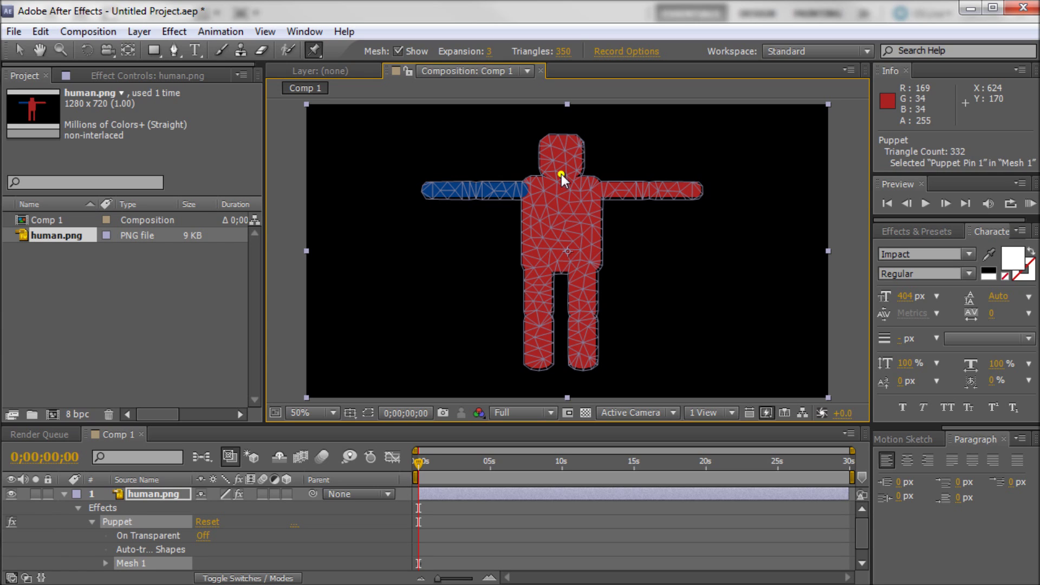
key(Delete)
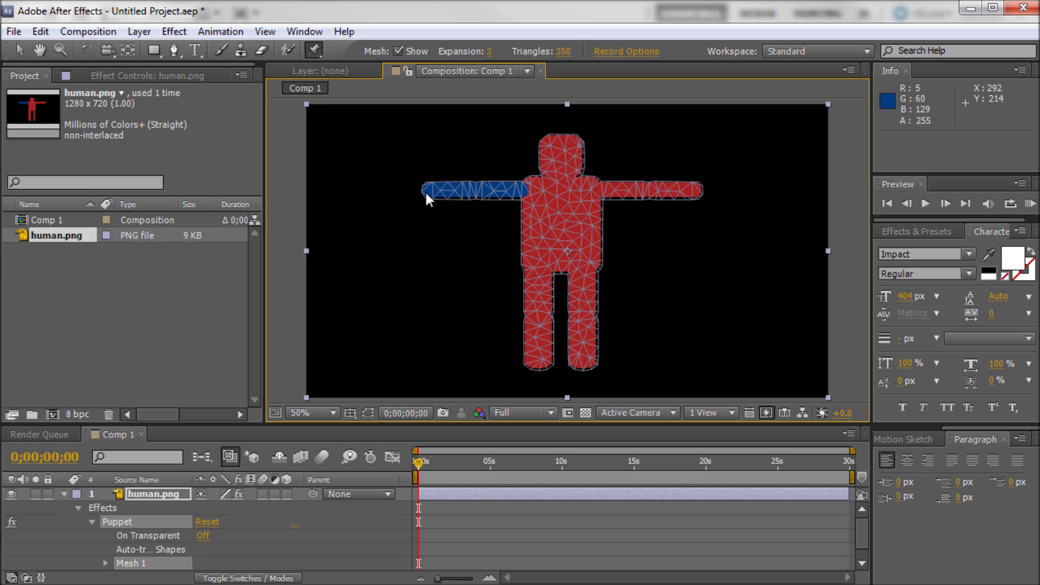
- Pin the blue arm's hand, middle and shoulder, plus both hips, knees and feet
click(425, 190)
click(476, 190)
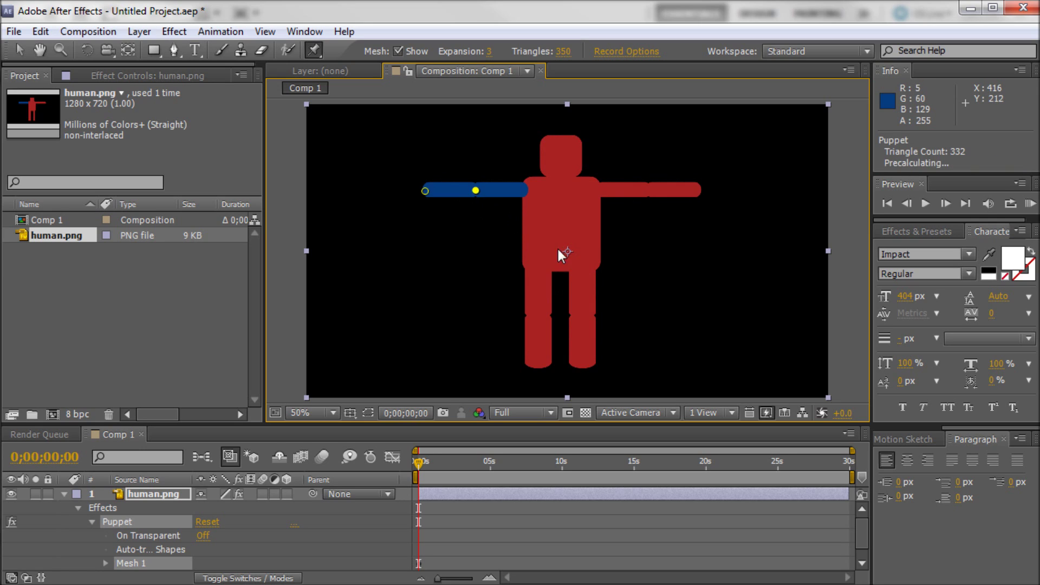
click(524, 191)
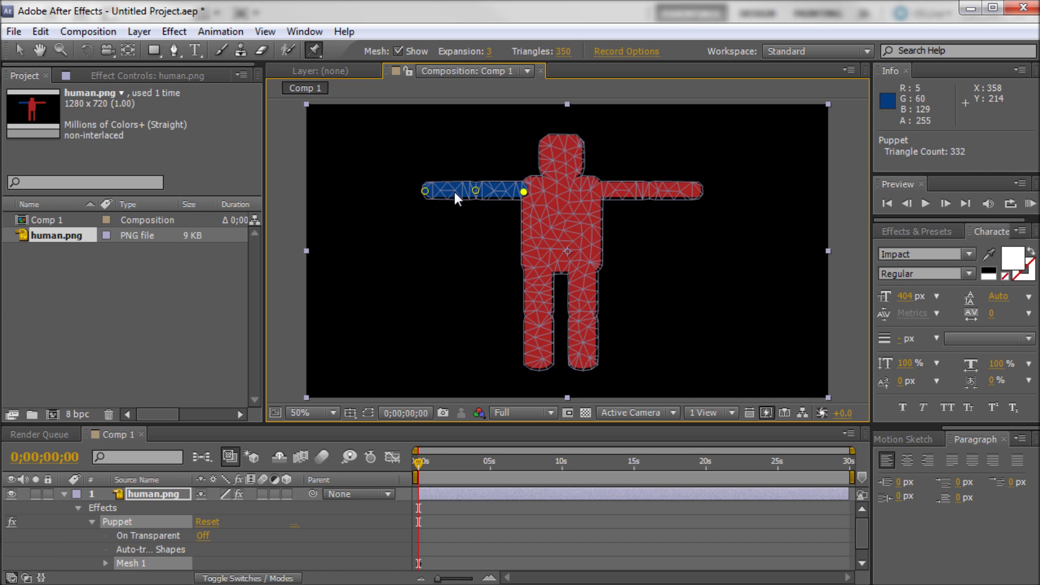
click(537, 268)
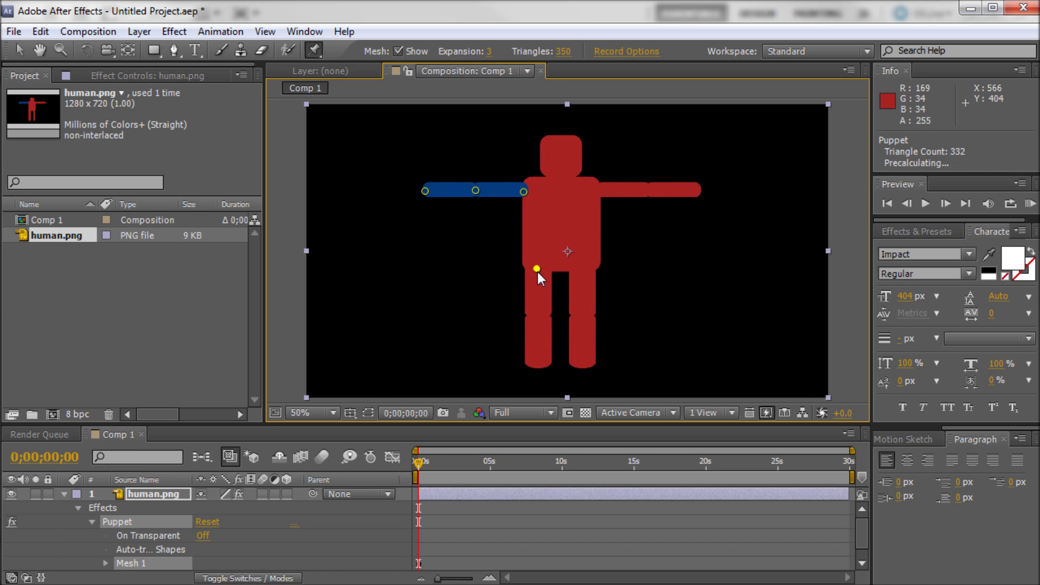
click(540, 316)
click(536, 360)
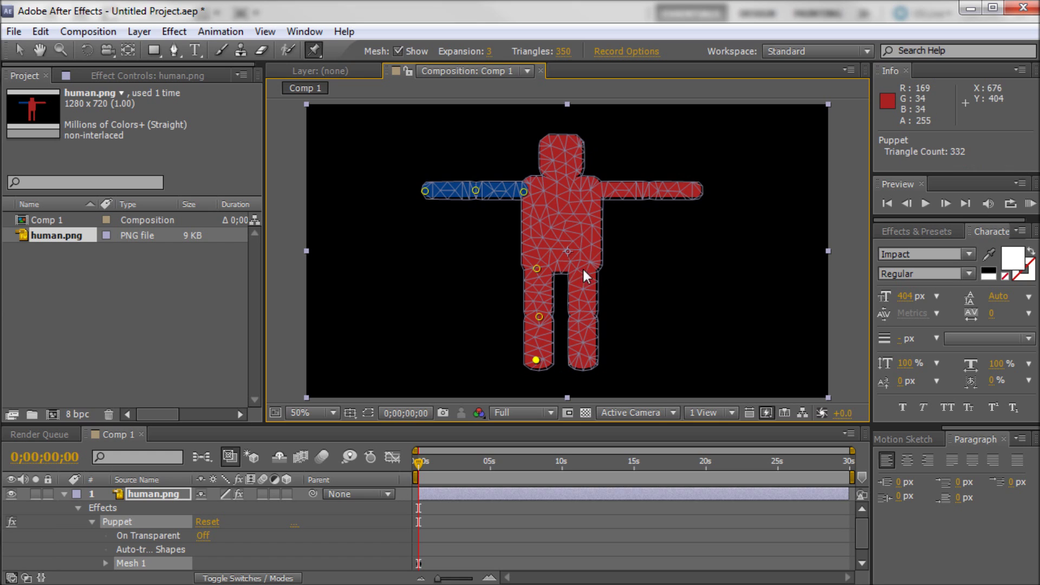
click(586, 271)
click(587, 314)
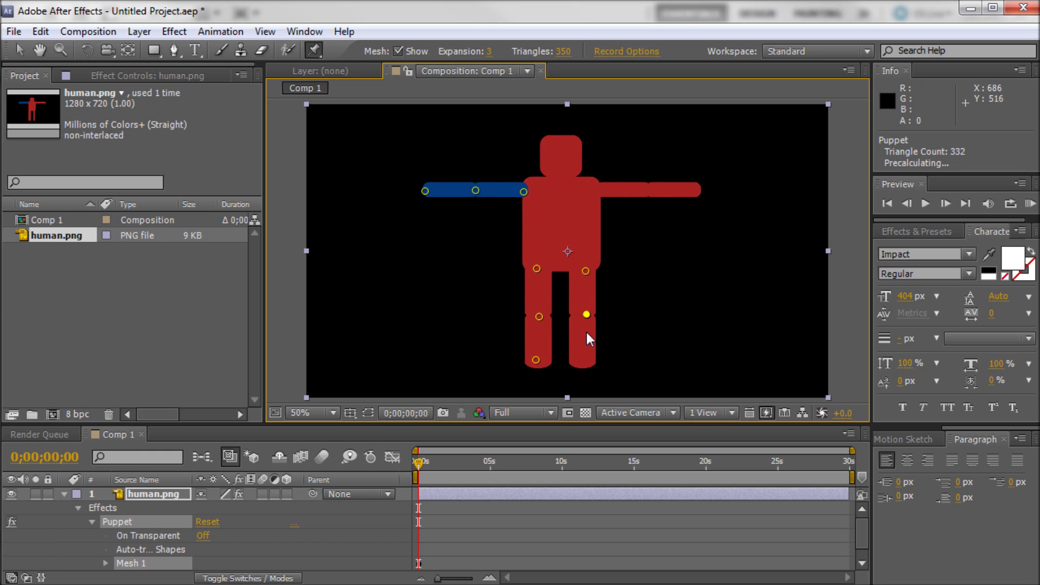
click(585, 366)
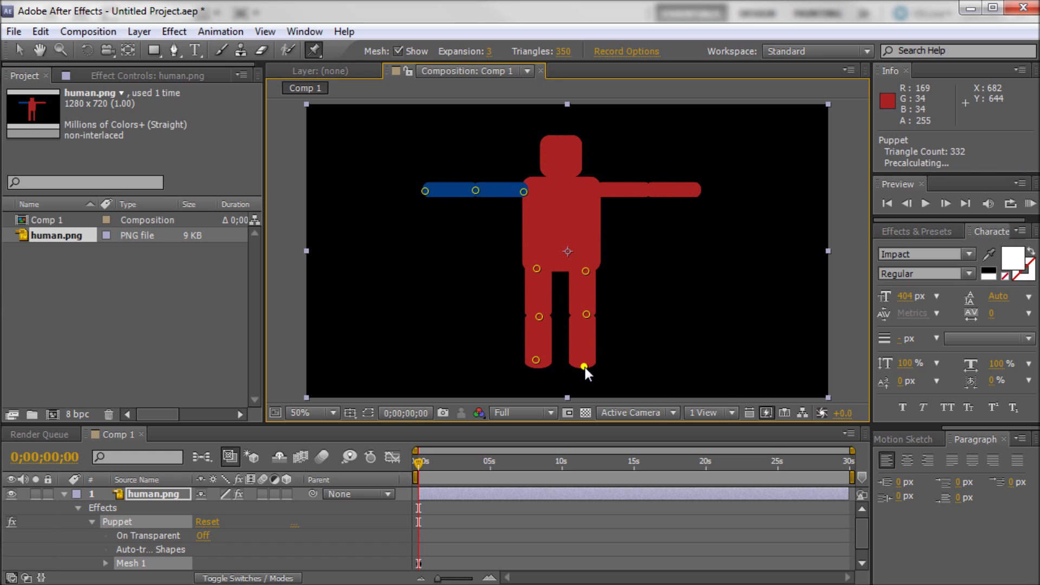
- Pin the right shoulder, elbow, hand and the head, then enlarge the timeline
click(602, 190)
click(649, 190)
click(698, 189)
click(561, 154)
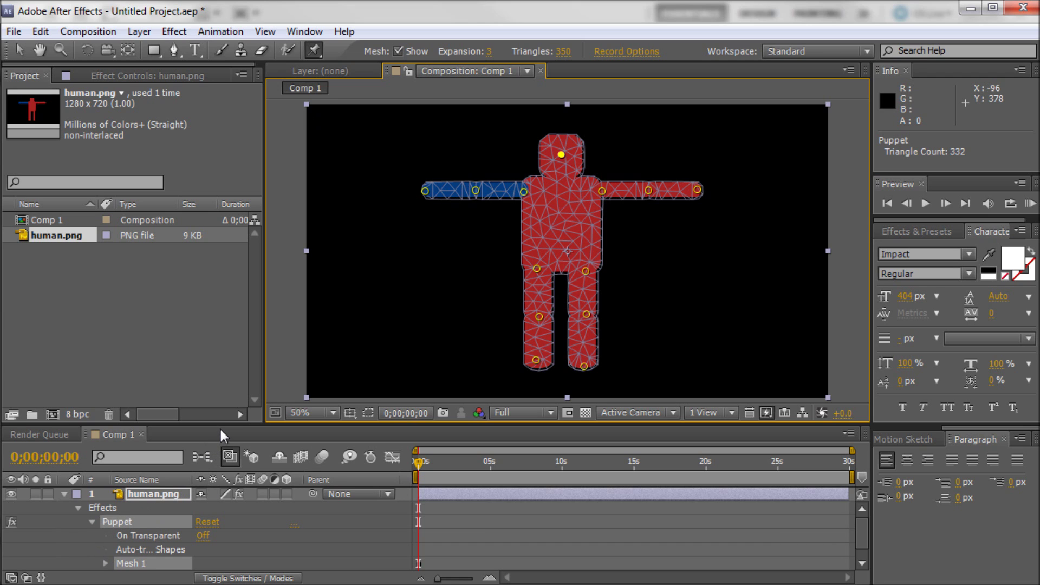
drag(222, 421, 231, 229)
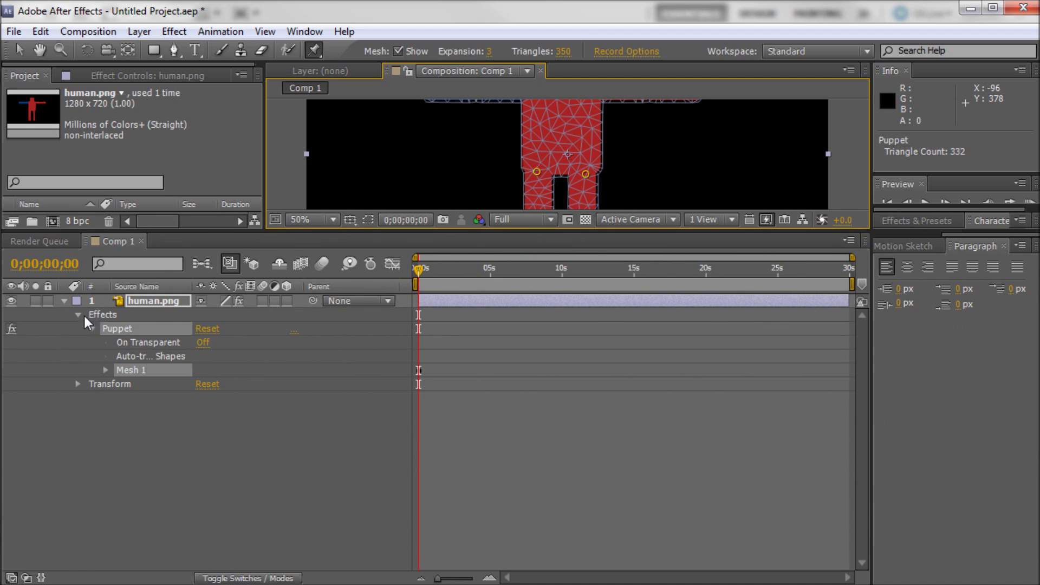
click(92, 329)
click(91, 329)
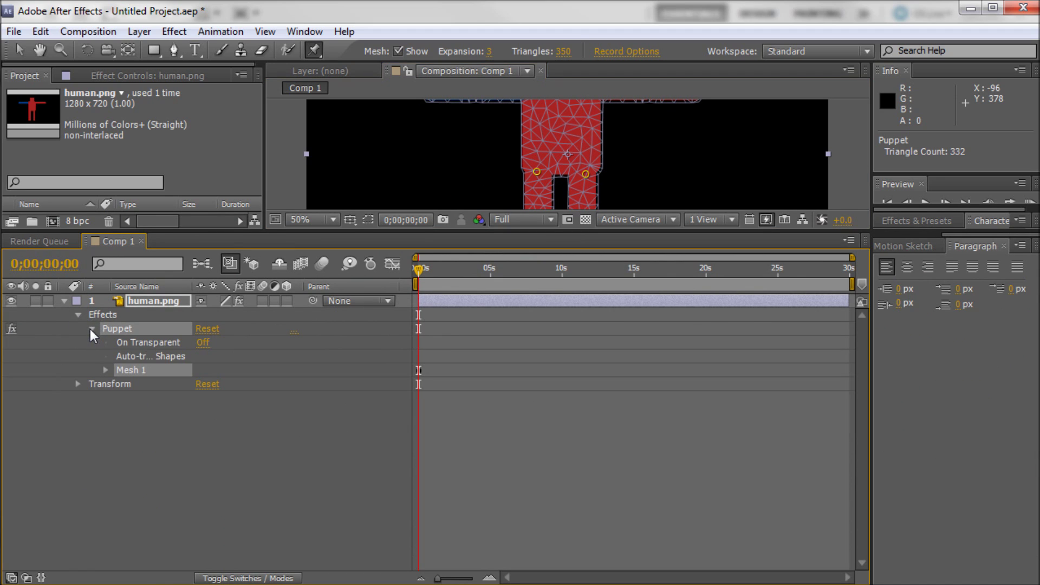
click(106, 370)
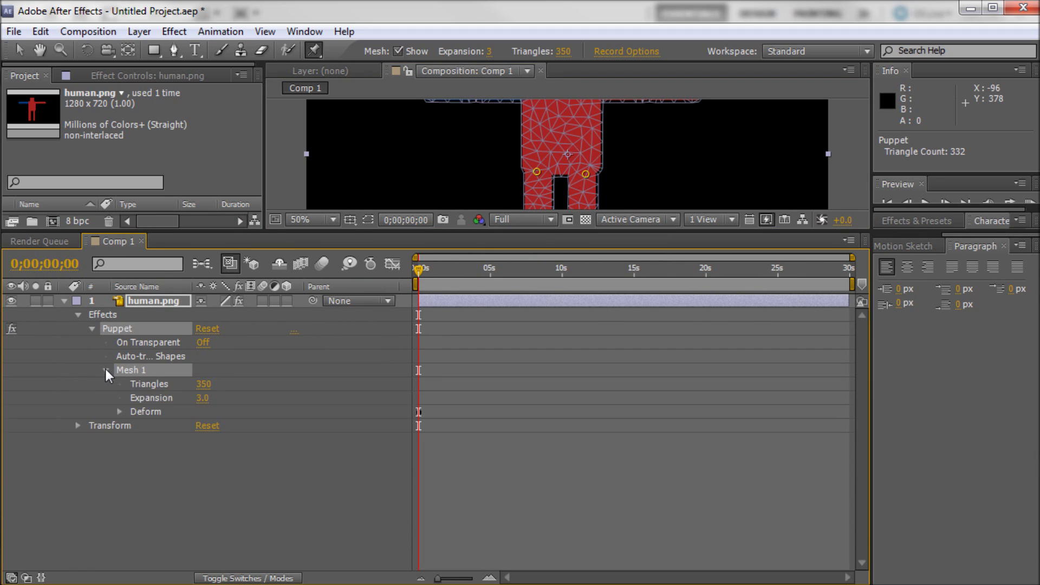
click(120, 412)
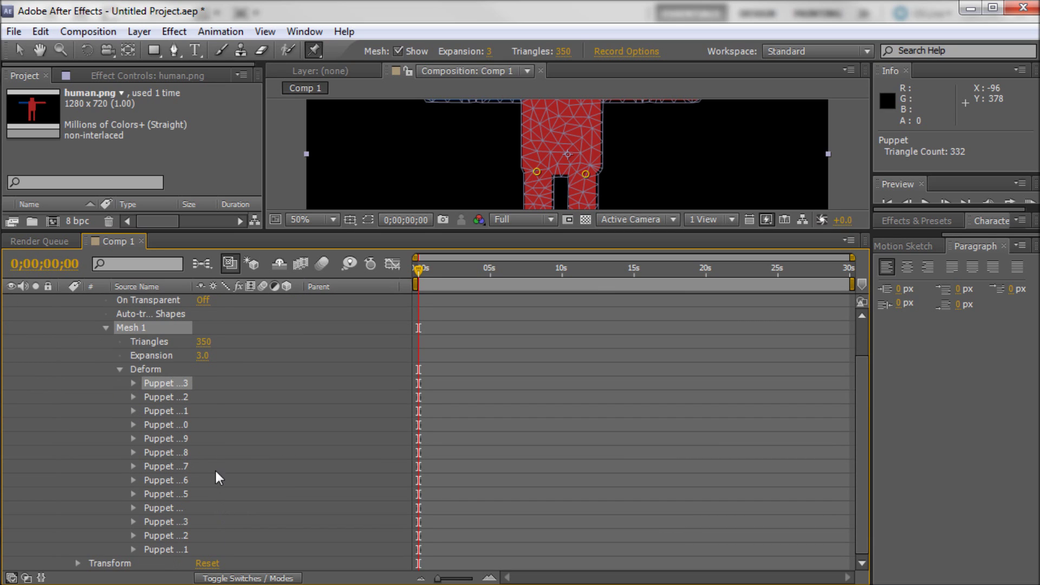
click(176, 407)
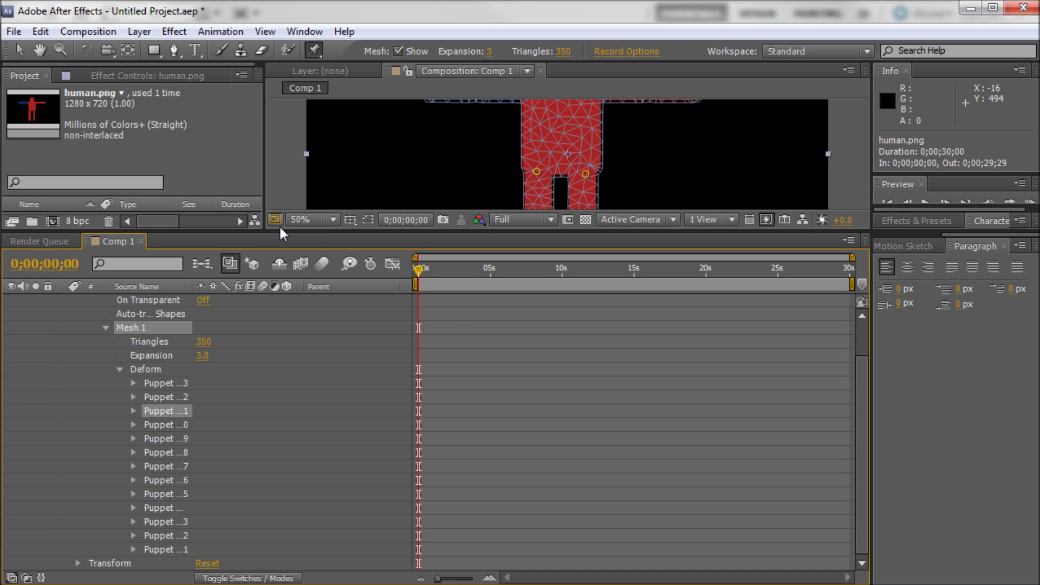
drag(278, 231, 287, 416)
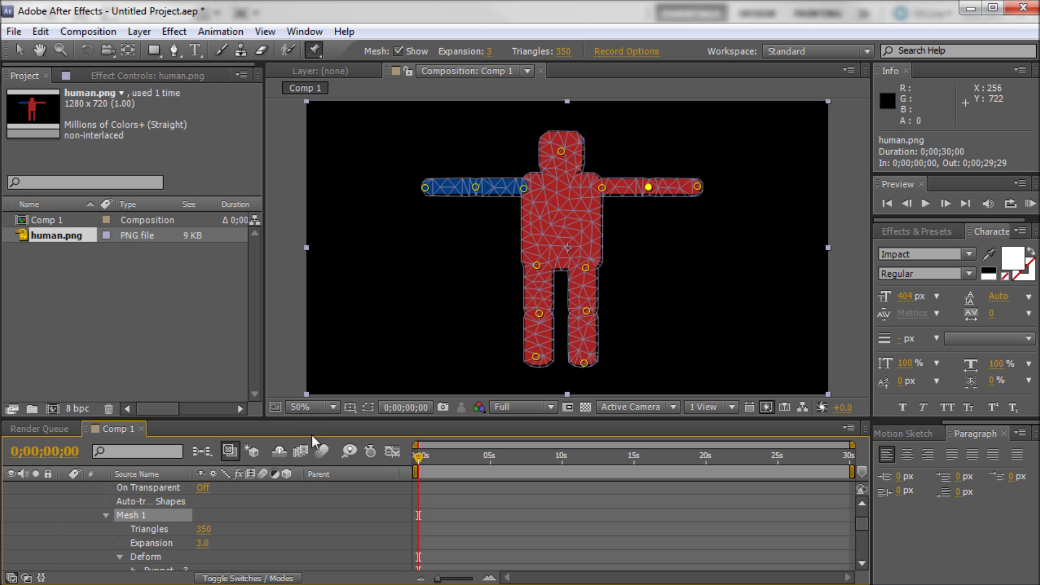
drag(300, 416, 313, 216)
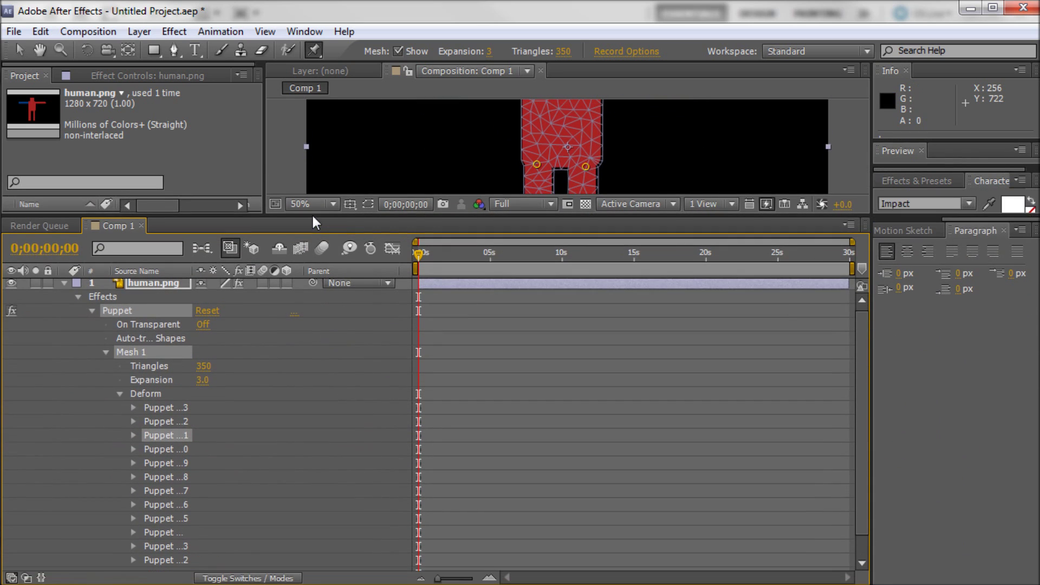
click(132, 408)
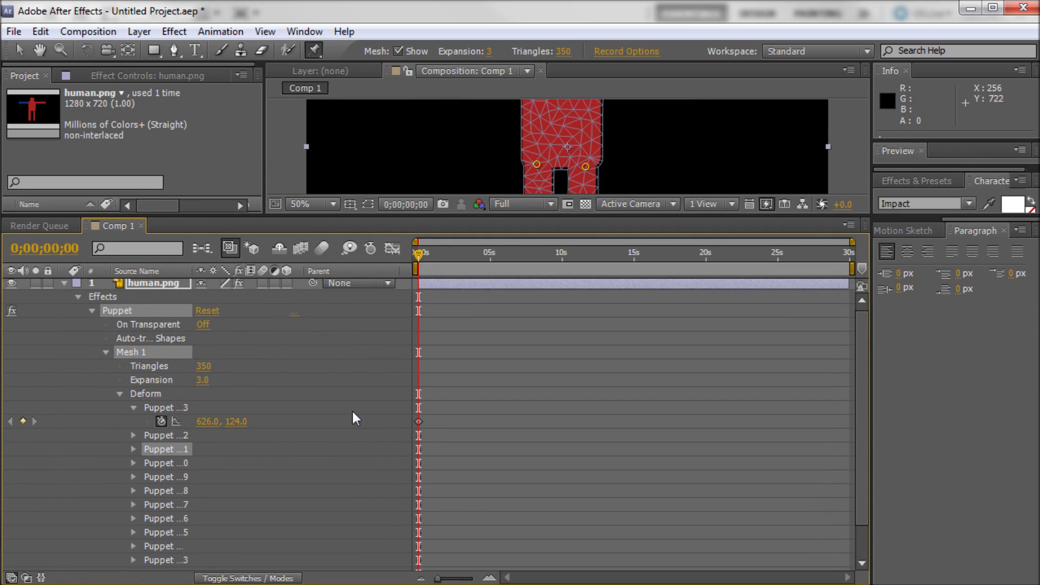
click(419, 421)
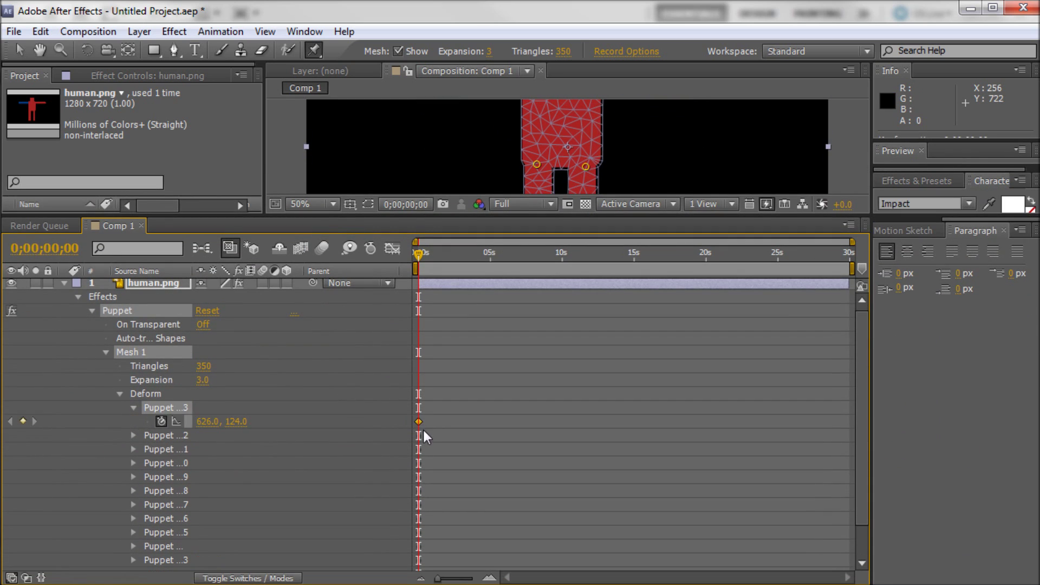
click(133, 408)
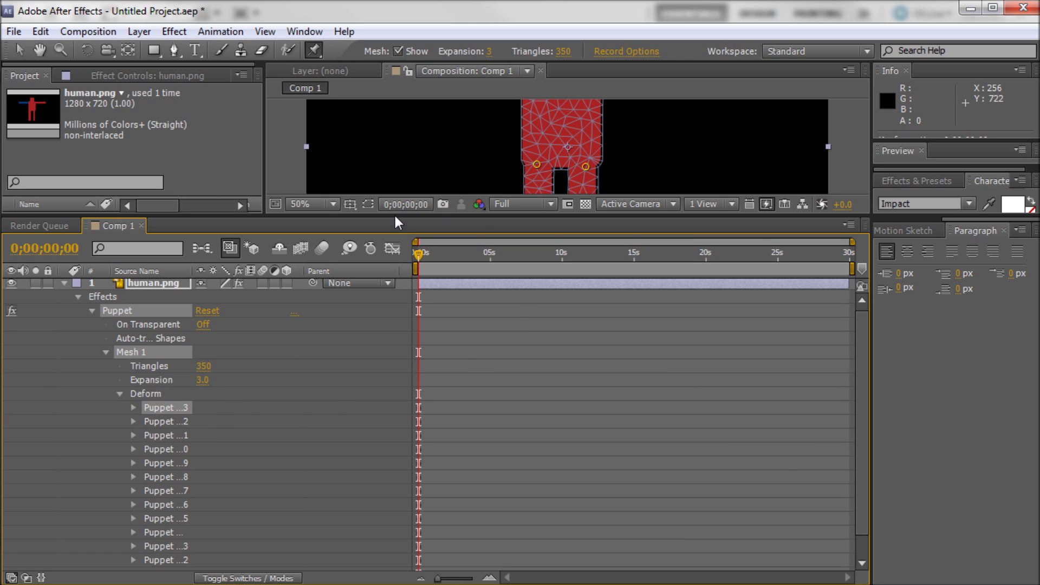
drag(395, 215, 405, 404)
- At 0;00;02;10, drag the left knee and foot pins to bend the leg leftward, then preview
drag(420, 450, 452, 445)
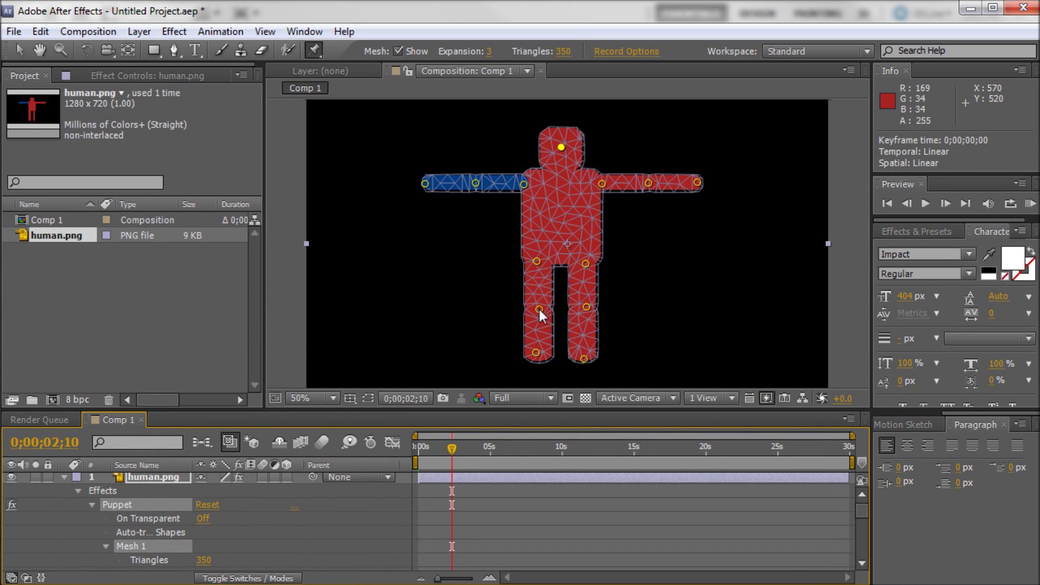
drag(540, 311, 520, 305)
click(534, 353)
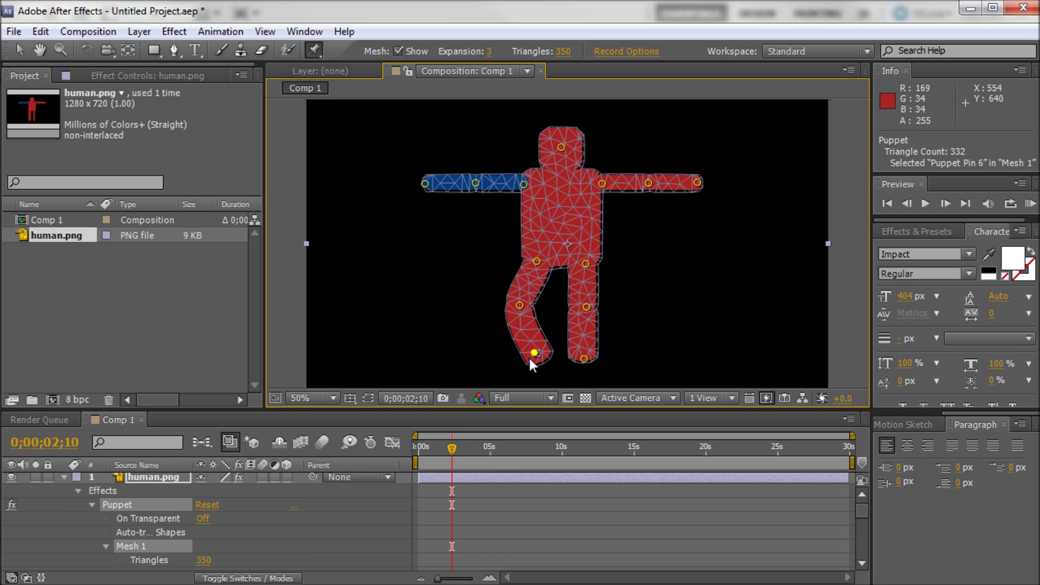
drag(531, 361, 510, 357)
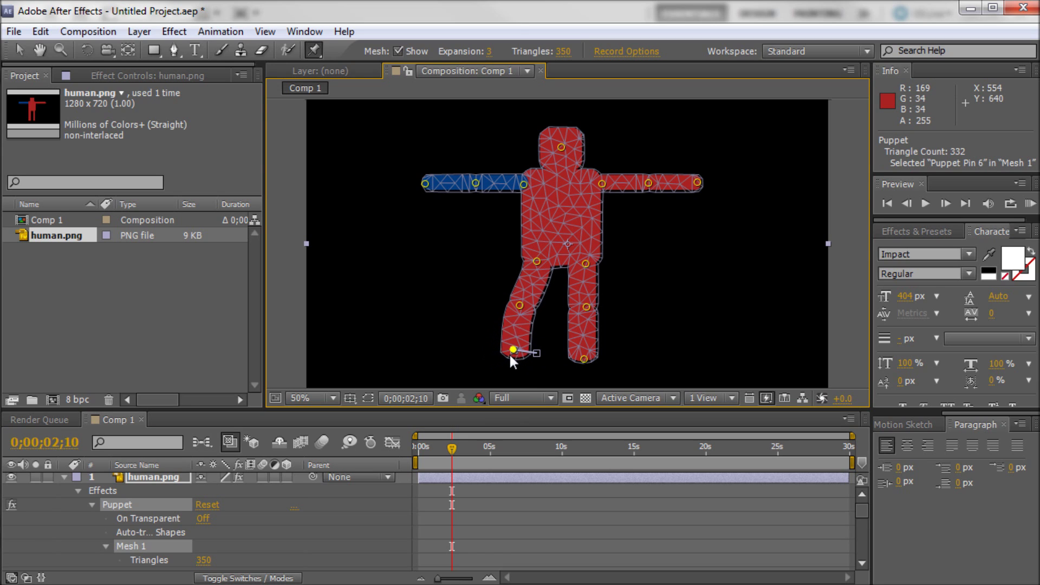
drag(520, 305, 511, 299)
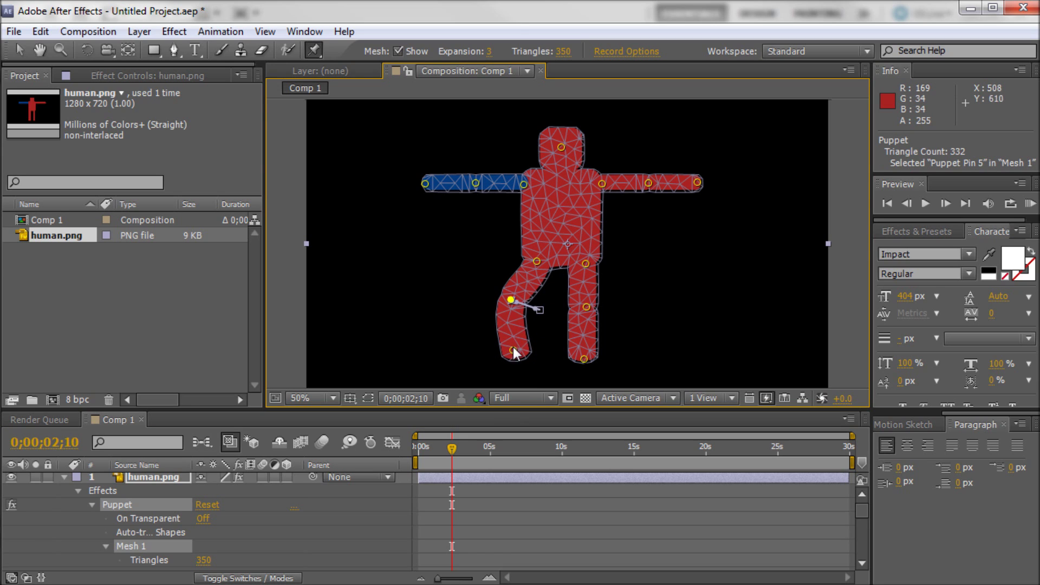
drag(515, 353, 502, 347)
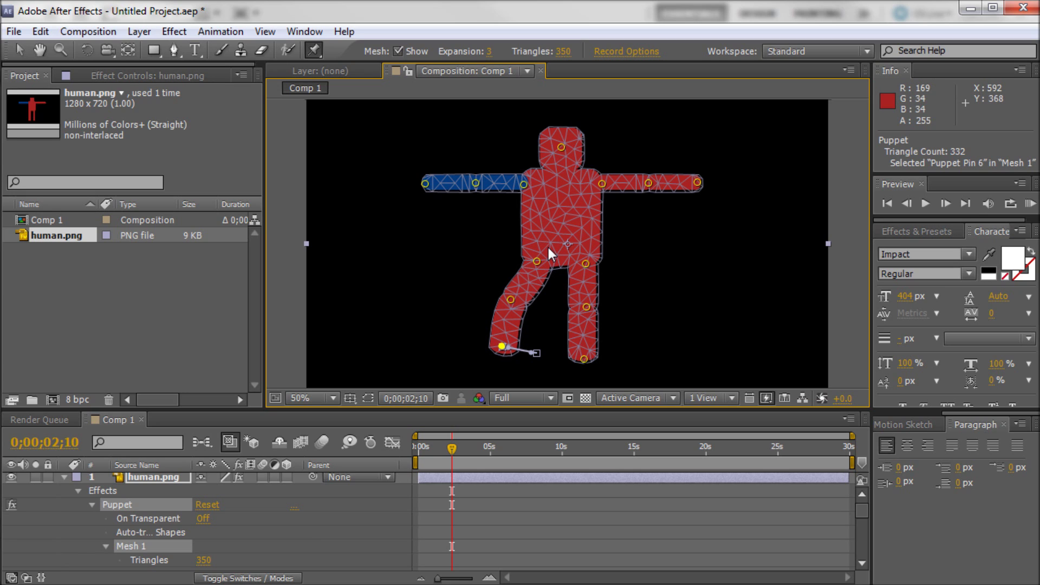
click(536, 262)
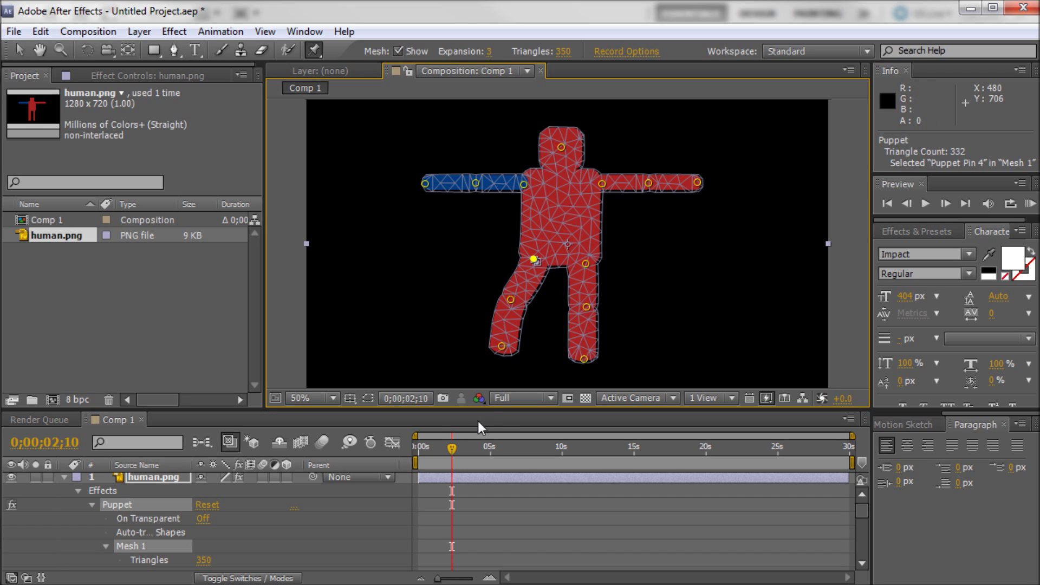
drag(453, 444, 415, 451)
- Enlarge the timeline and inspect Puppet Pin 6's position keyframes, including the one at 0;00;02;10
drag(280, 410, 298, 239)
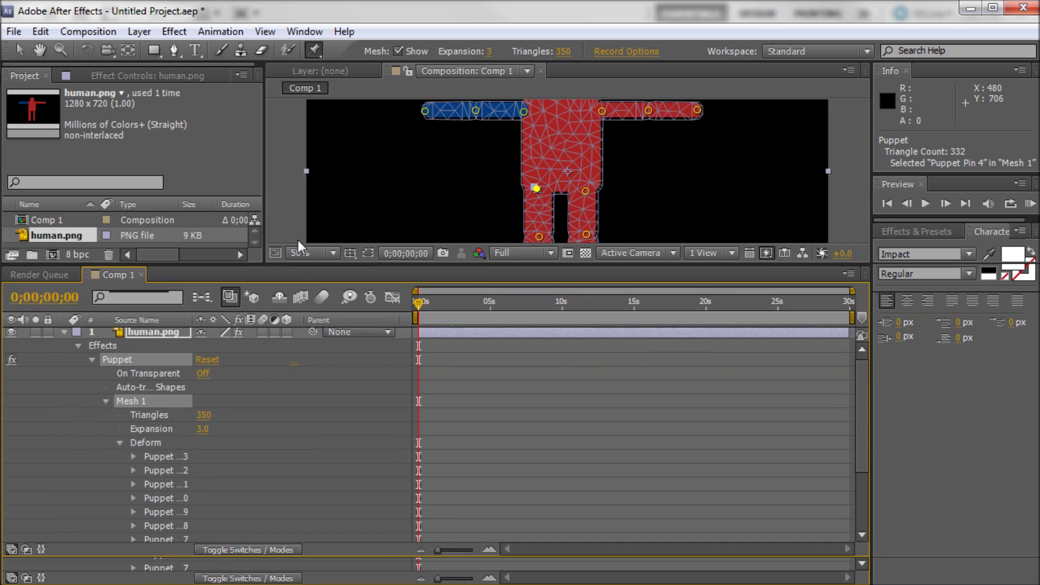
scroll(166, 533, down, 2)
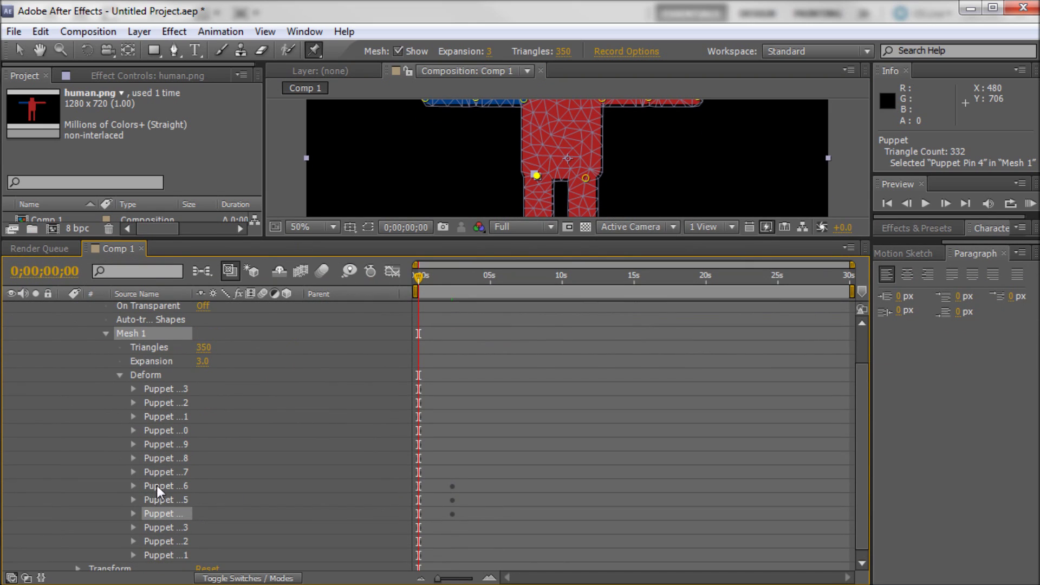
click(133, 486)
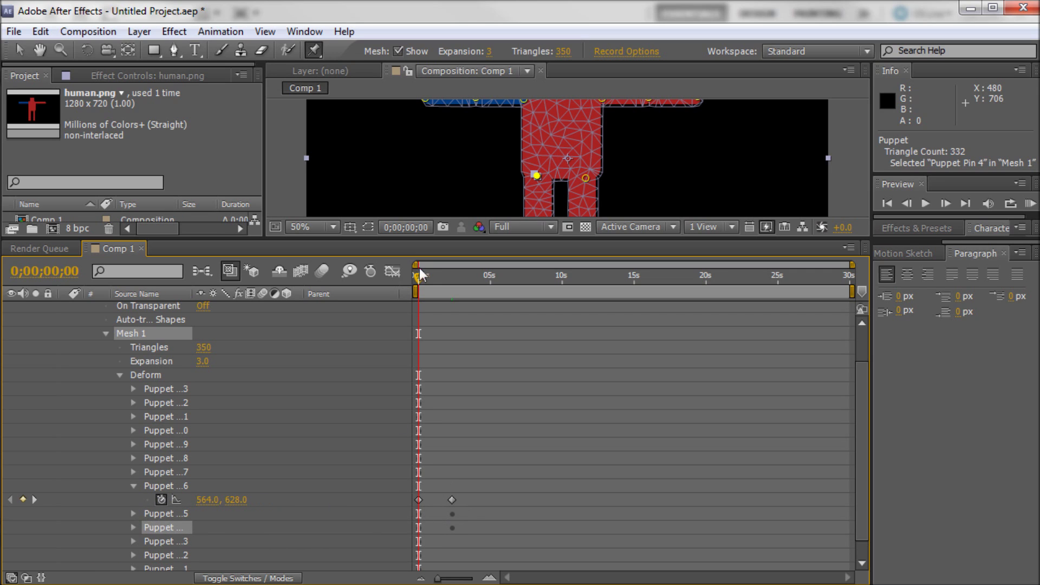
mouse_move(420, 268)
mouse_down()
mouse_move(463, 274)
mouse_move(424, 276)
mouse_up()
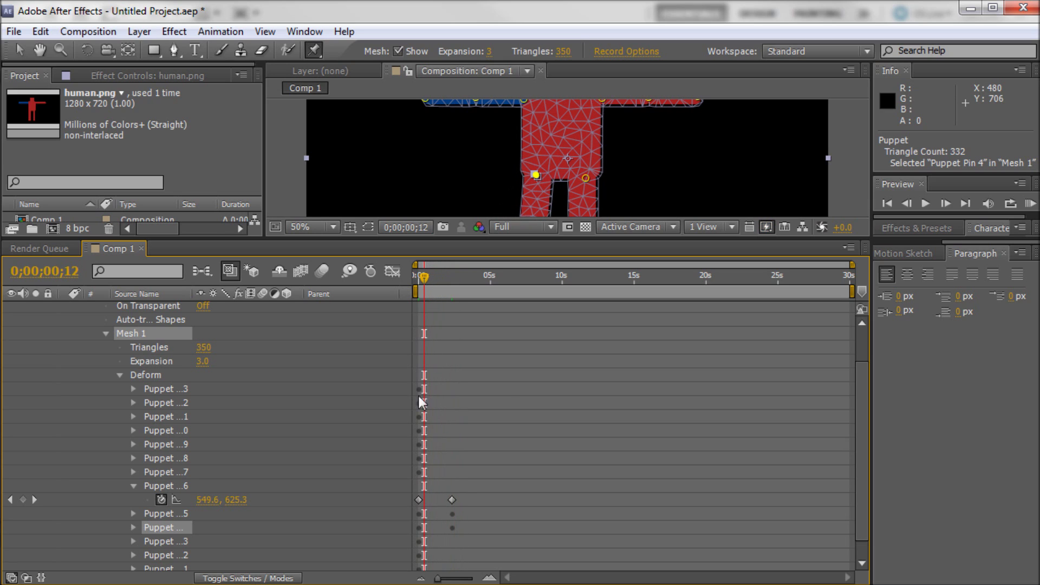
click(452, 499)
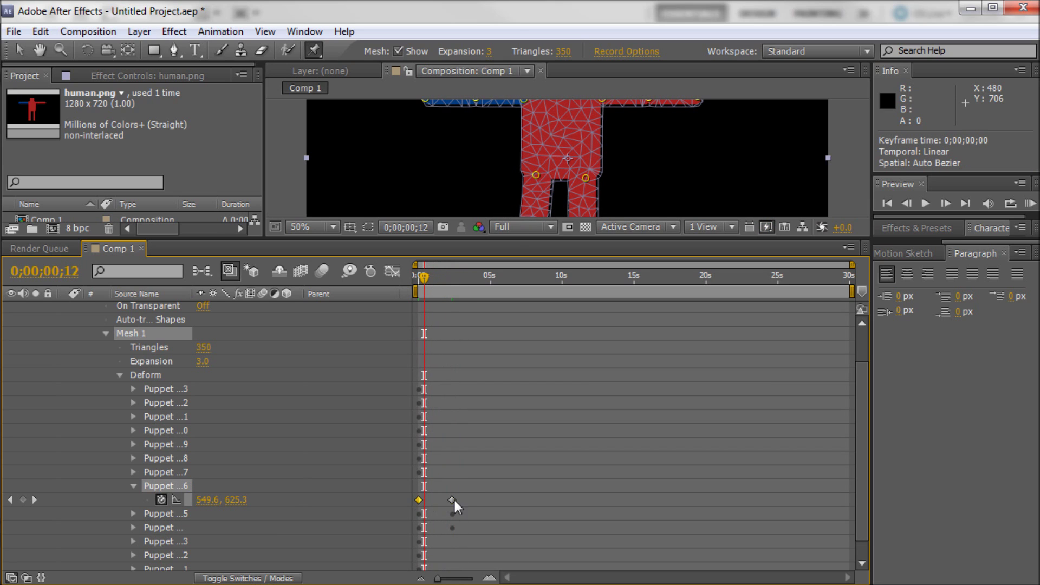
click(134, 486)
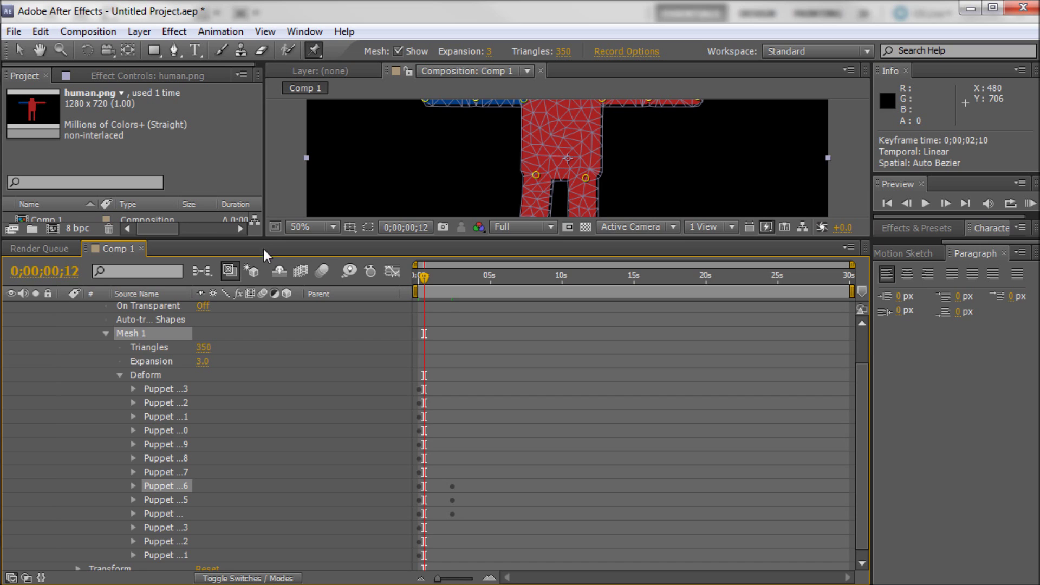
- Enlarge the comp viewer, return to 0;00;00;00, and open the puppet tools flyout
drag(264, 242, 280, 414)
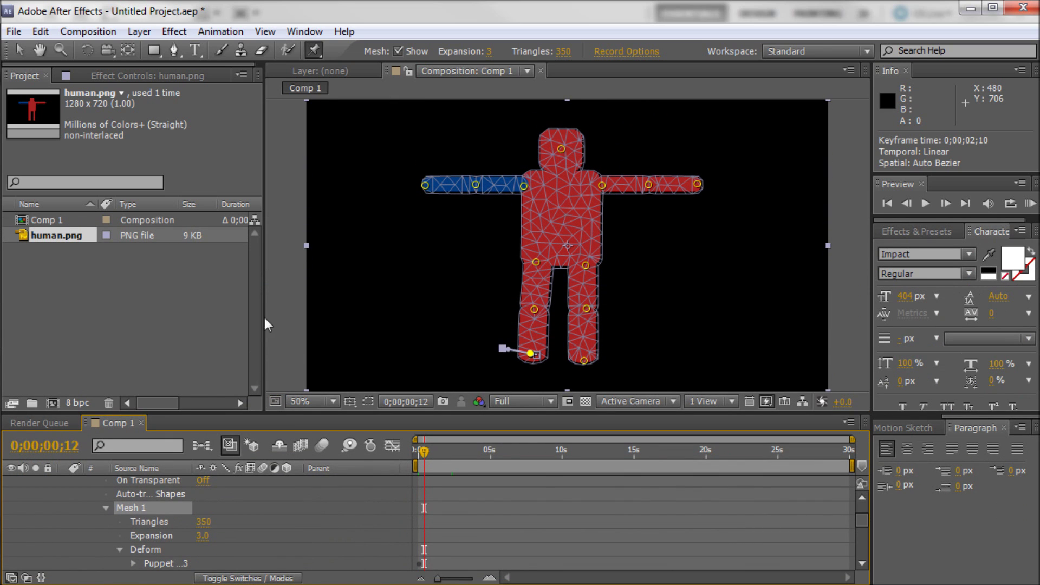
mouse_move(415, 454)
mouse_down()
mouse_move(458, 463)
mouse_move(416, 469)
mouse_up()
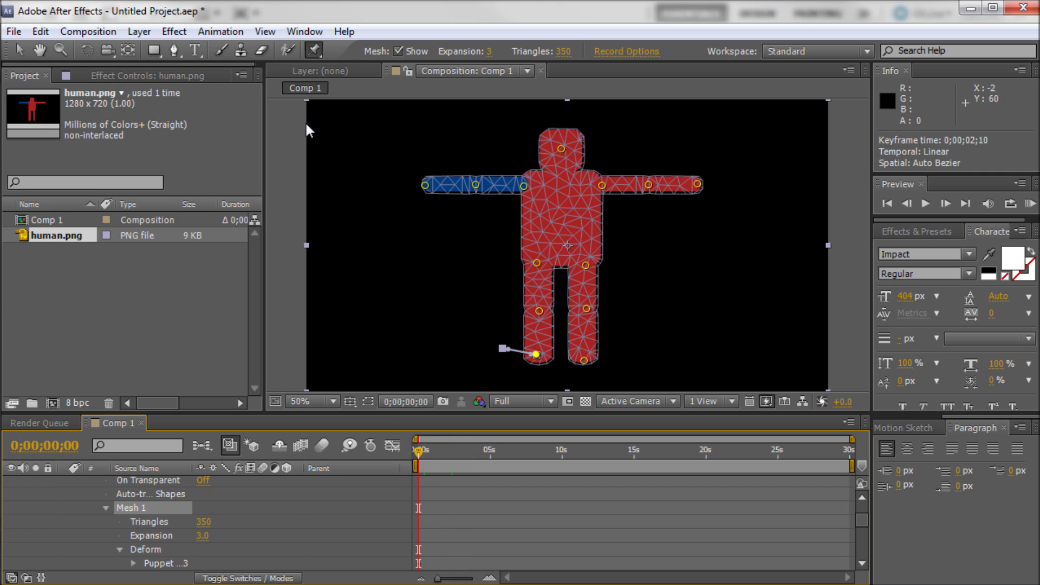
click(311, 50)
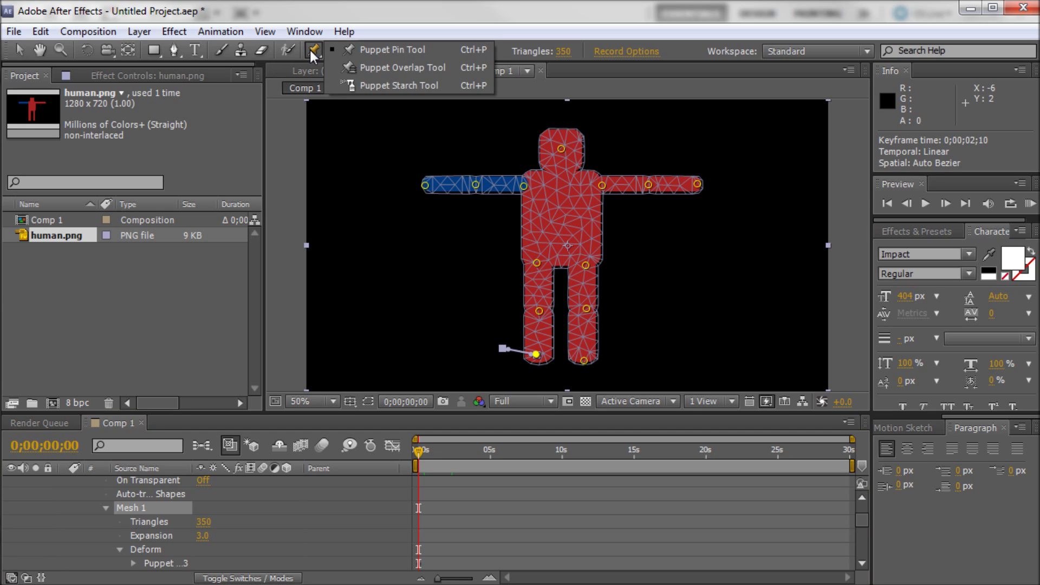
click(310, 49)
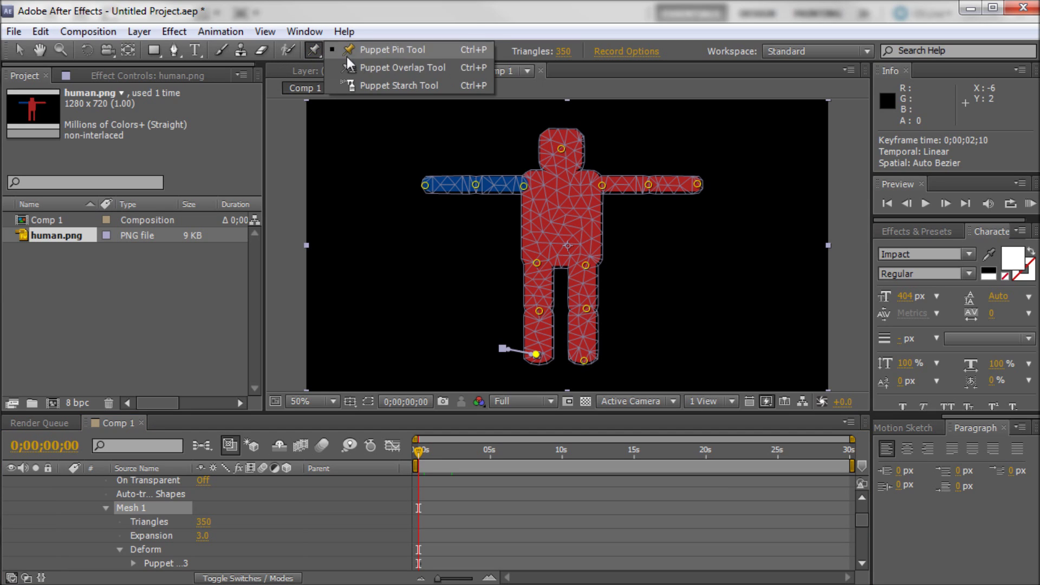
- With the Puppet Starch Tool at 15%, place starch points around the torso's outline
click(370, 88)
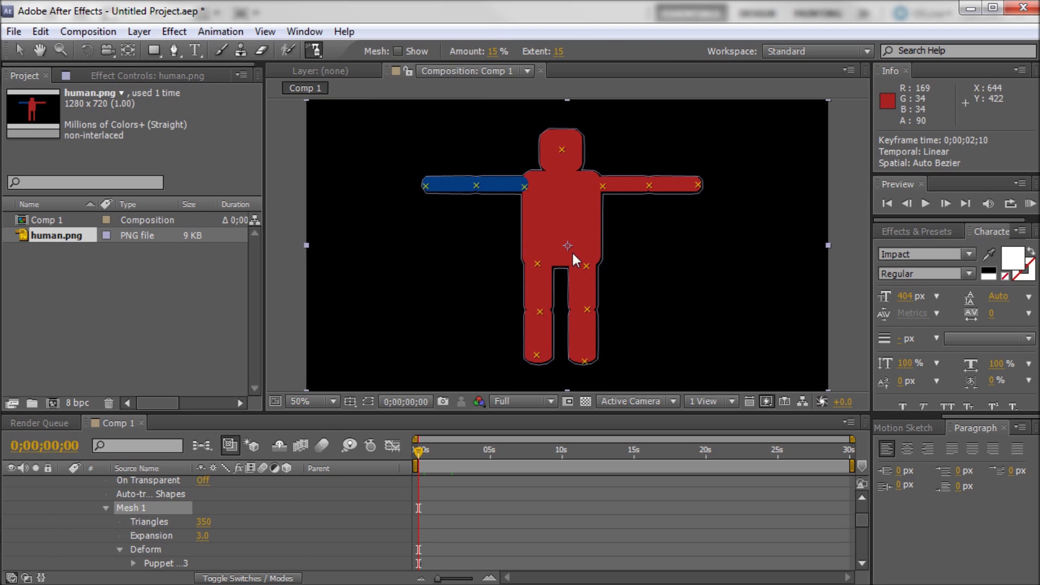
click(534, 183)
click(535, 218)
click(536, 244)
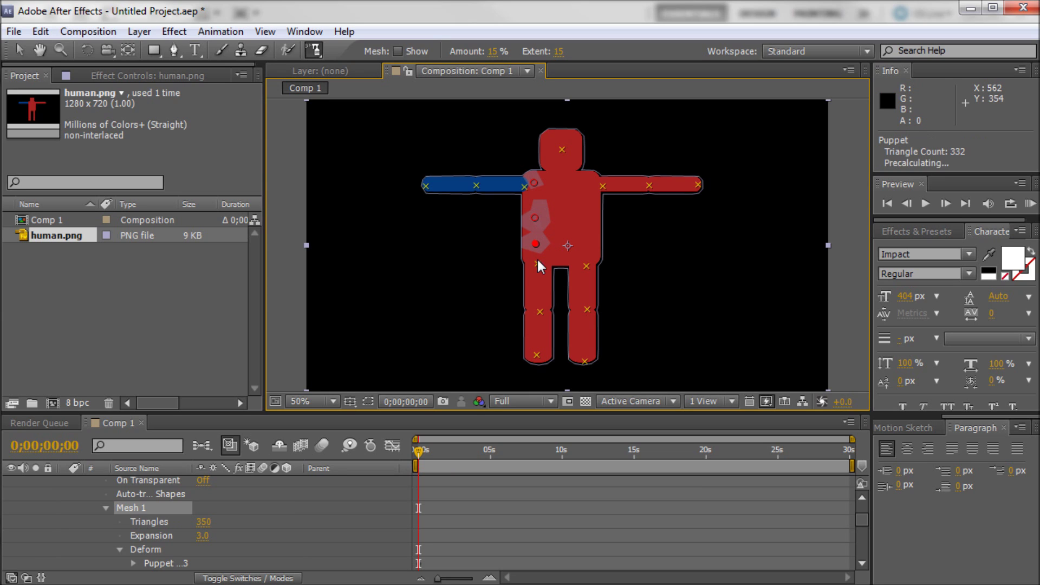
click(538, 262)
click(569, 252)
click(592, 255)
click(592, 224)
click(591, 198)
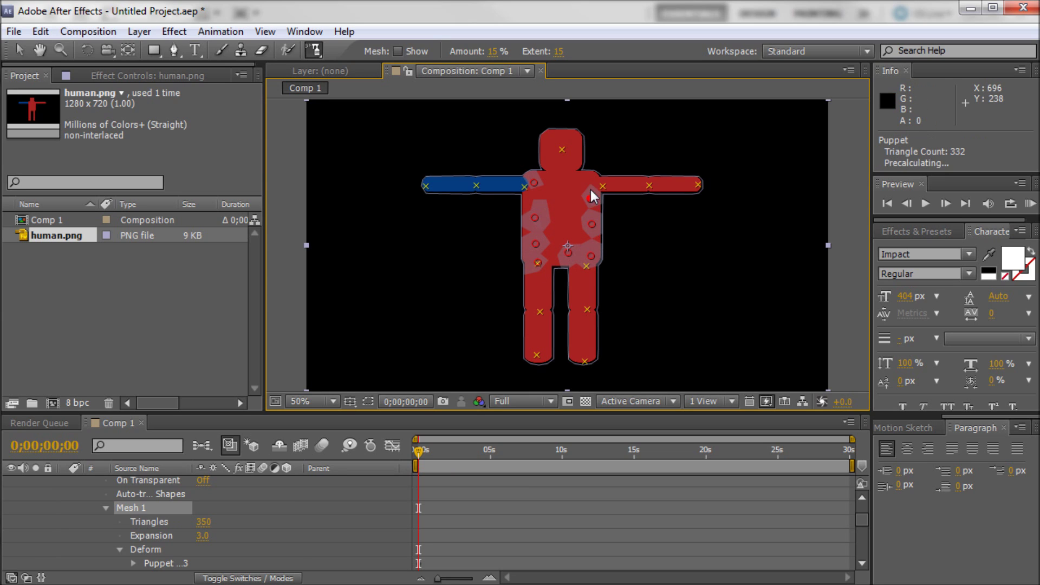
click(557, 186)
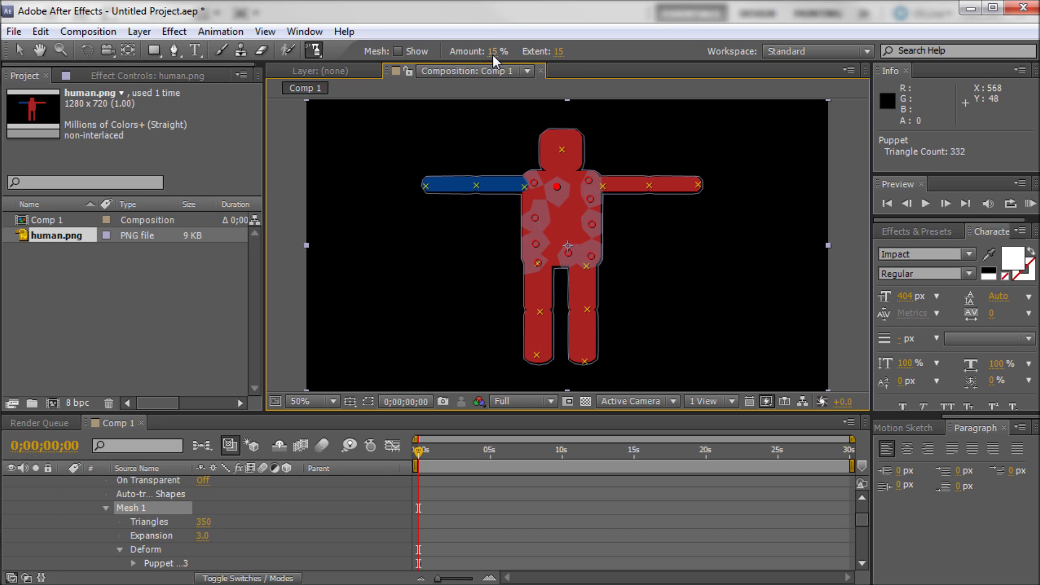
- Add four more starch points inside the left and right torso
click(529, 200)
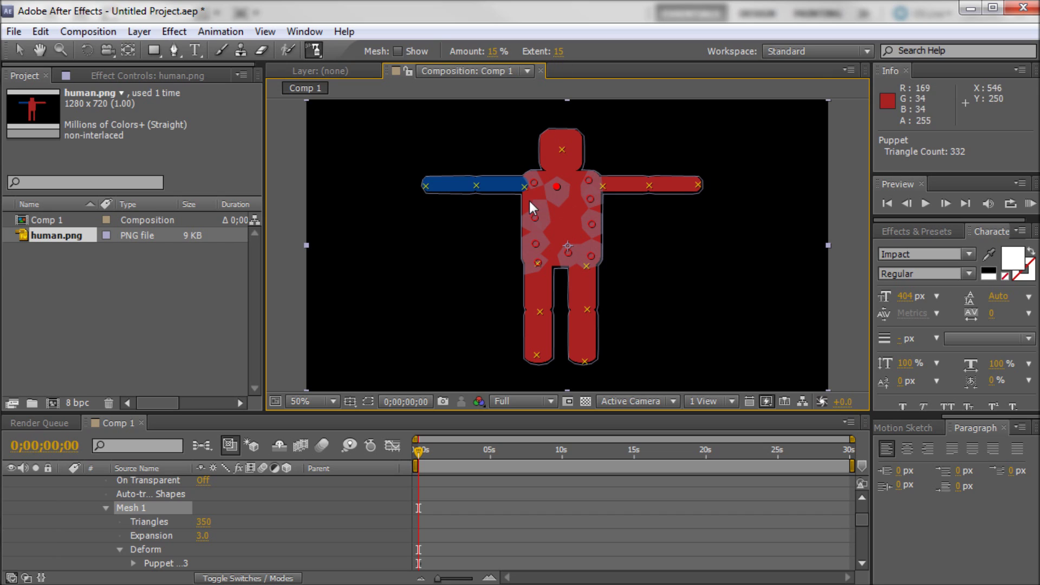
click(546, 226)
click(576, 206)
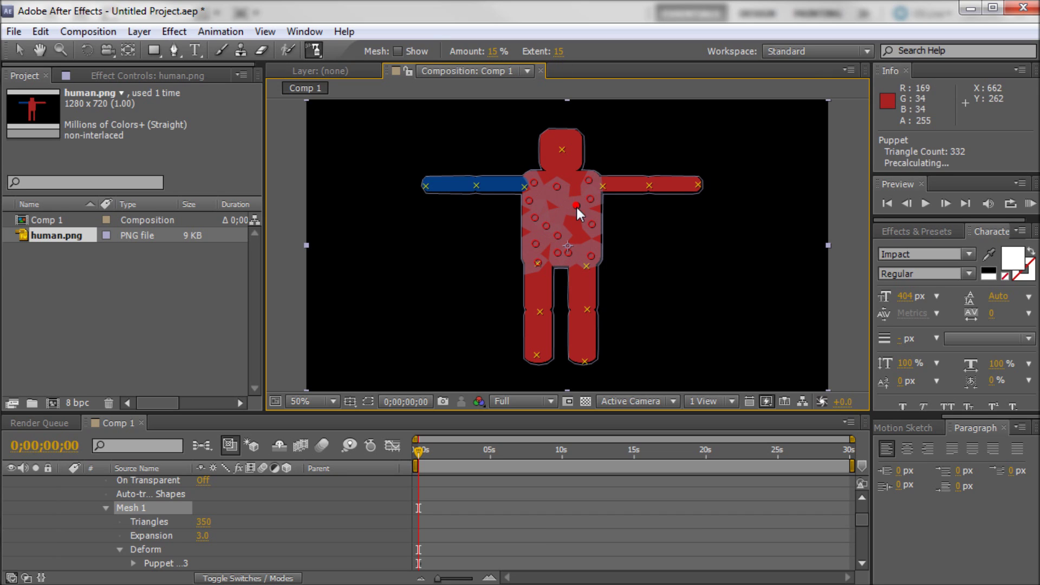
click(580, 236)
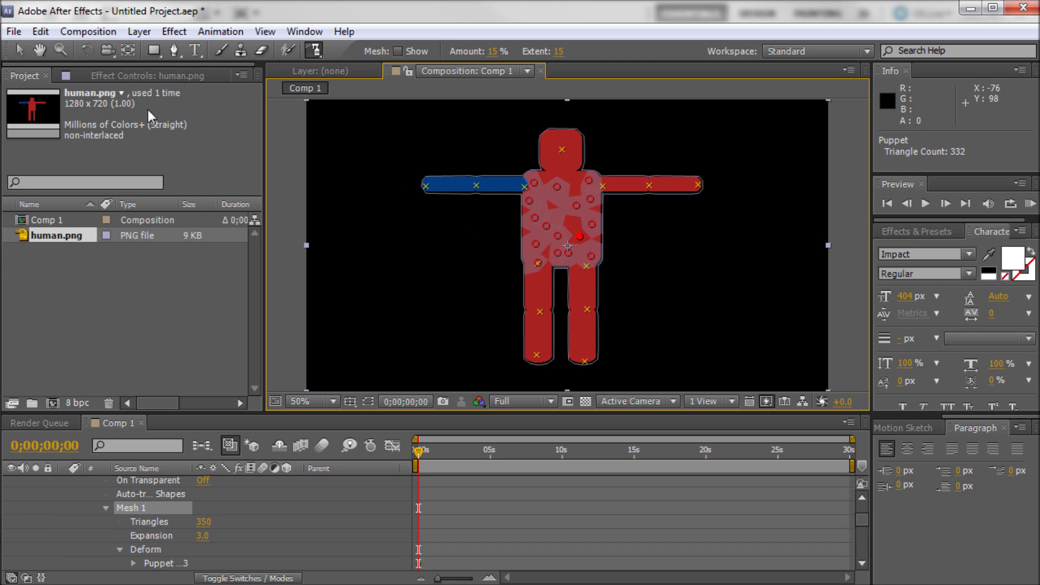
click(20, 49)
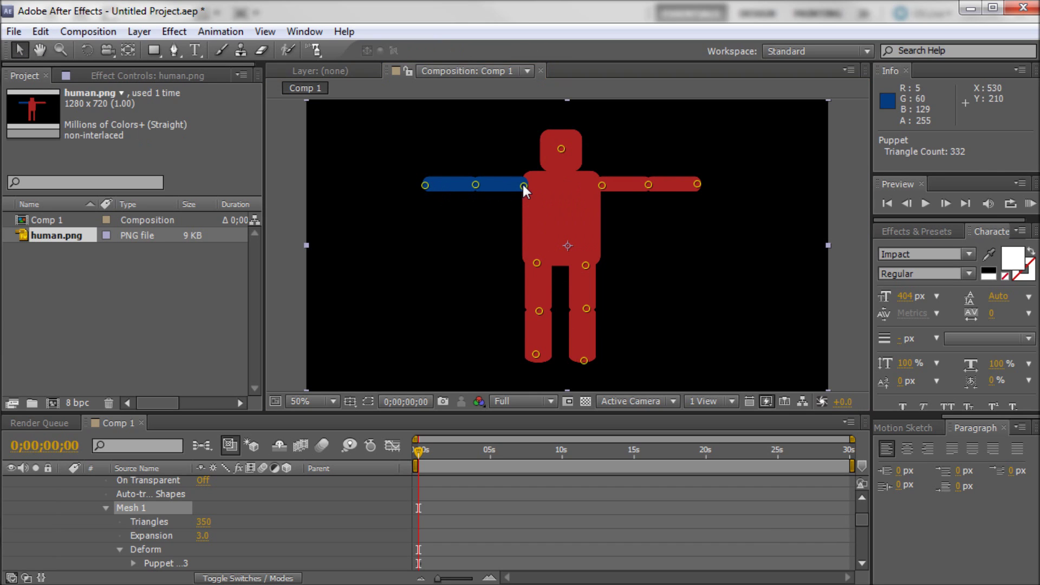
- Drag the left shoulder pin and left hip pin slightly left, then deselect all
mouse_move(523, 184)
mouse_down()
mouse_move(509, 182)
mouse_move(523, 186)
mouse_up()
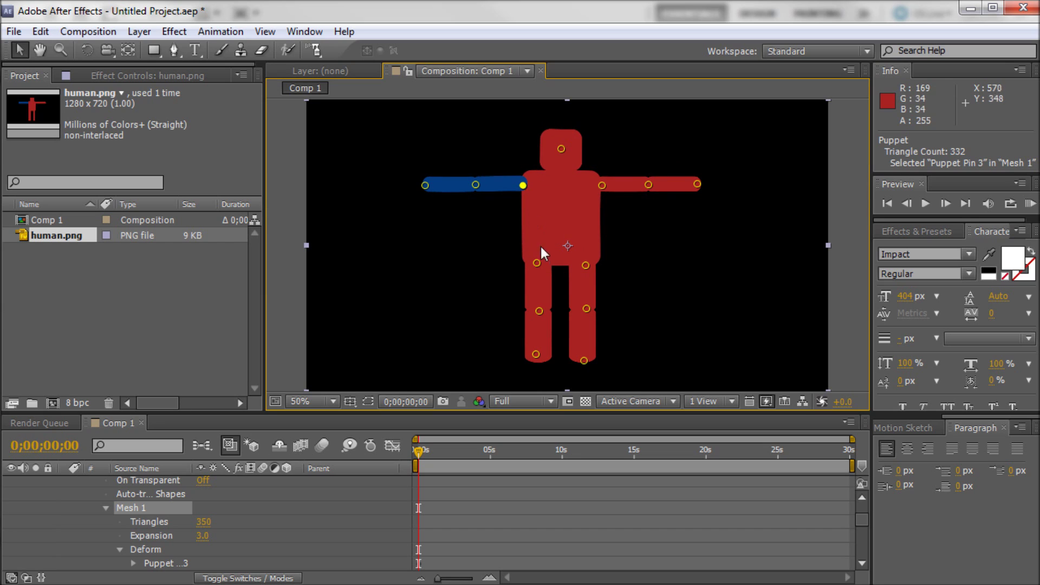
mouse_move(537, 263)
mouse_down()
mouse_move(518, 269)
mouse_move(535, 261)
mouse_up()
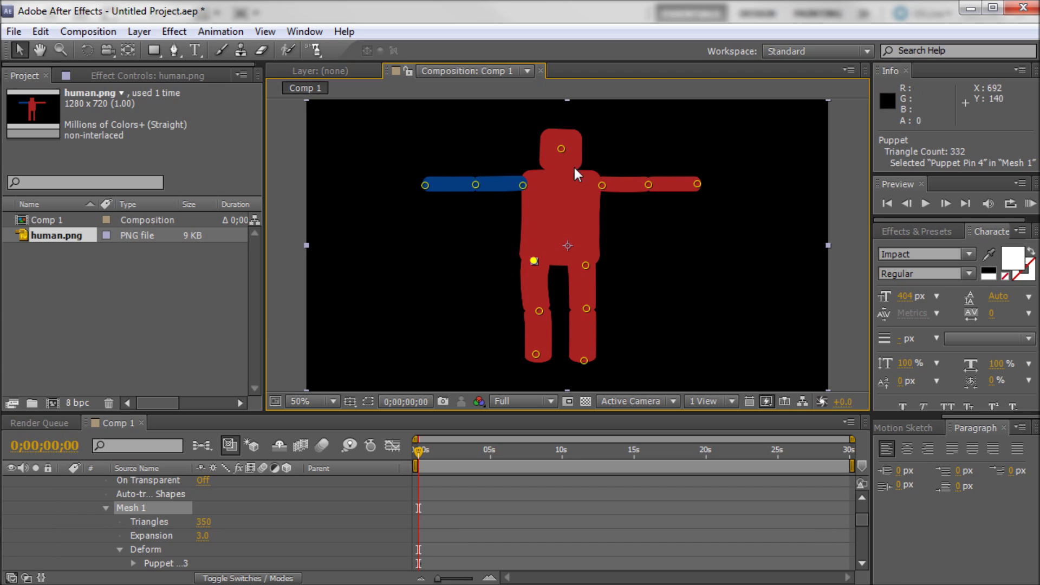
key(ctrl+shift+a)
- Undo the old starch points and raise the Puppet Starch amount to 106%
click(319, 49)
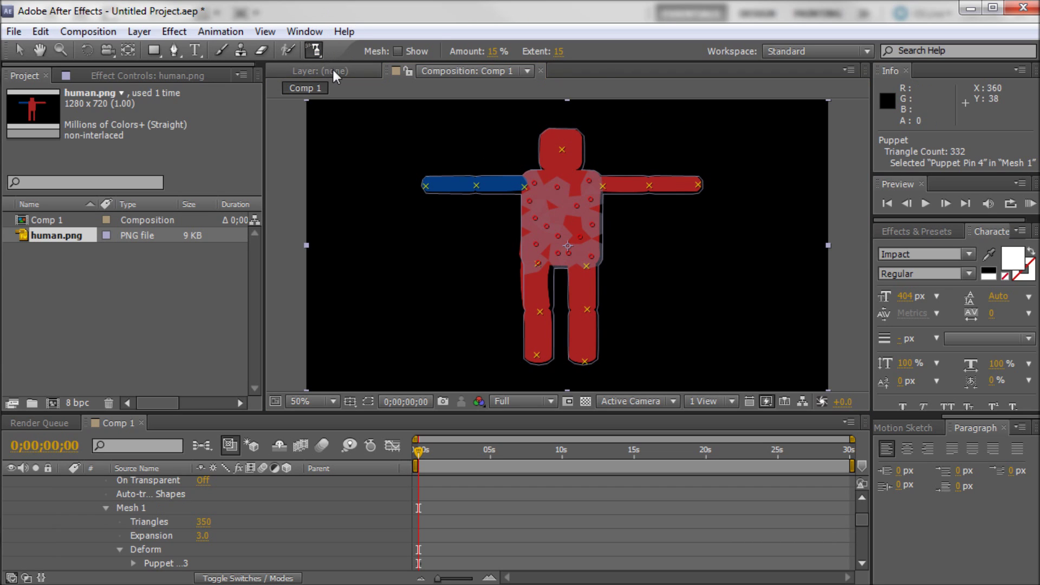
key(ctrl+z)
key(ctrl+z)
key(ctrl+z)
key(ctrl+z)
key(ctrl+z)
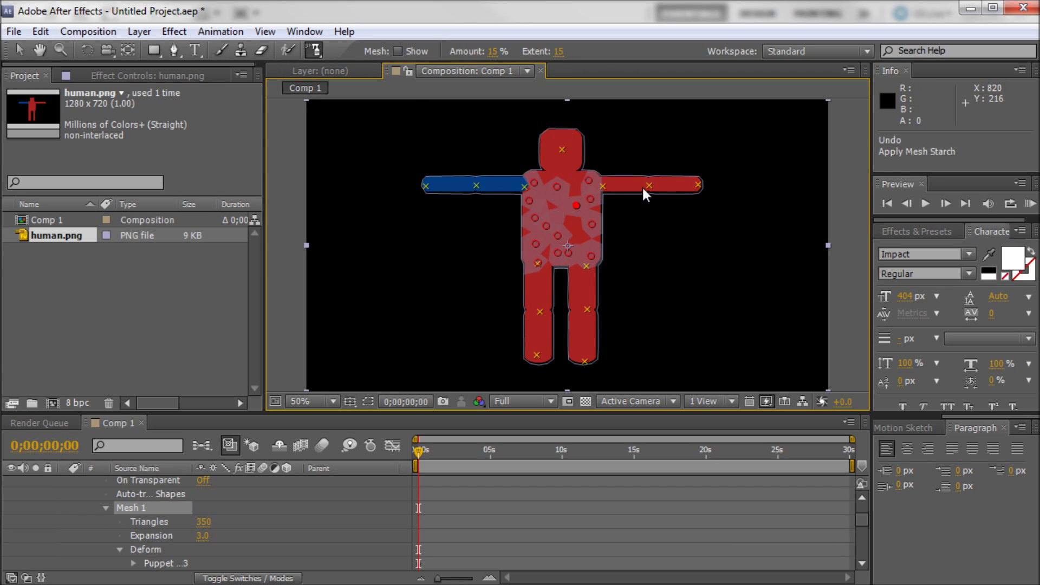
key(ctrl+z)
key(ctrl+z)
key(ctrl+z)
key(ctrl+z)
key(ctrl+z)
key(ctrl+z)
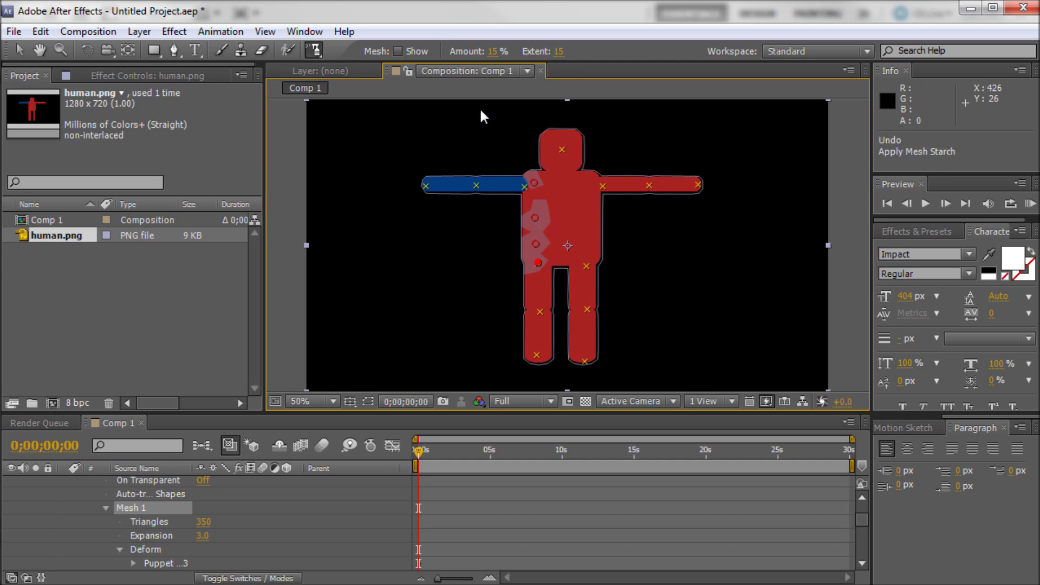
drag(491, 51, 571, 51)
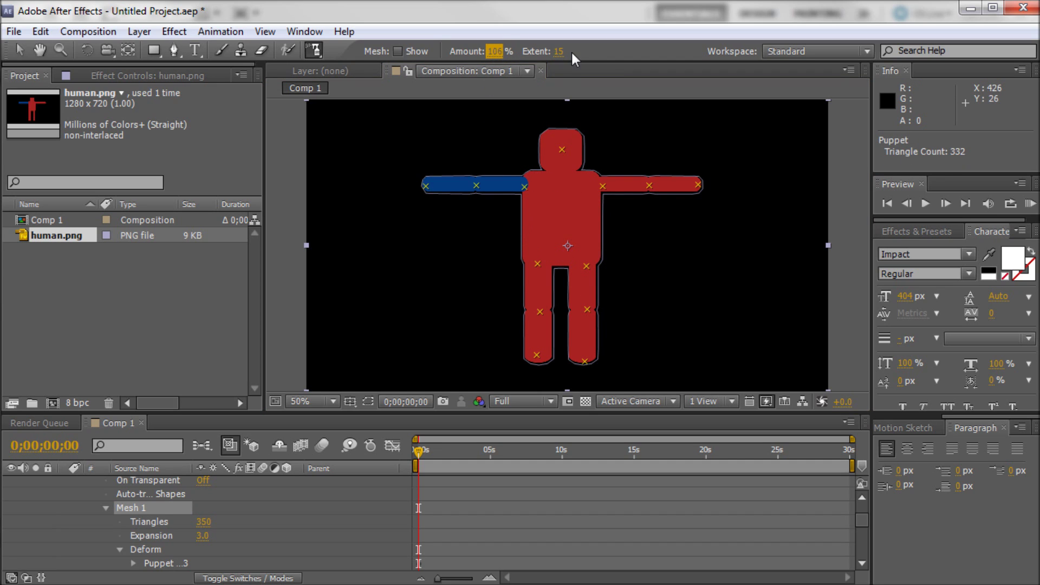
- Place about fifteen new starch points spread over the chest, sides and hips
click(537, 192)
click(545, 221)
click(545, 242)
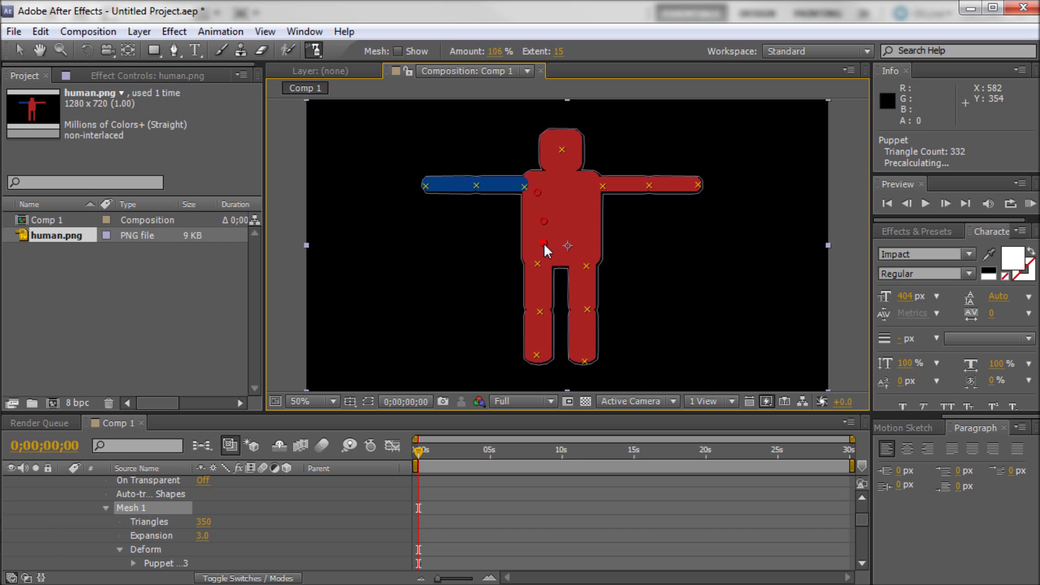
click(557, 184)
click(567, 192)
click(590, 191)
click(589, 226)
click(587, 246)
click(585, 252)
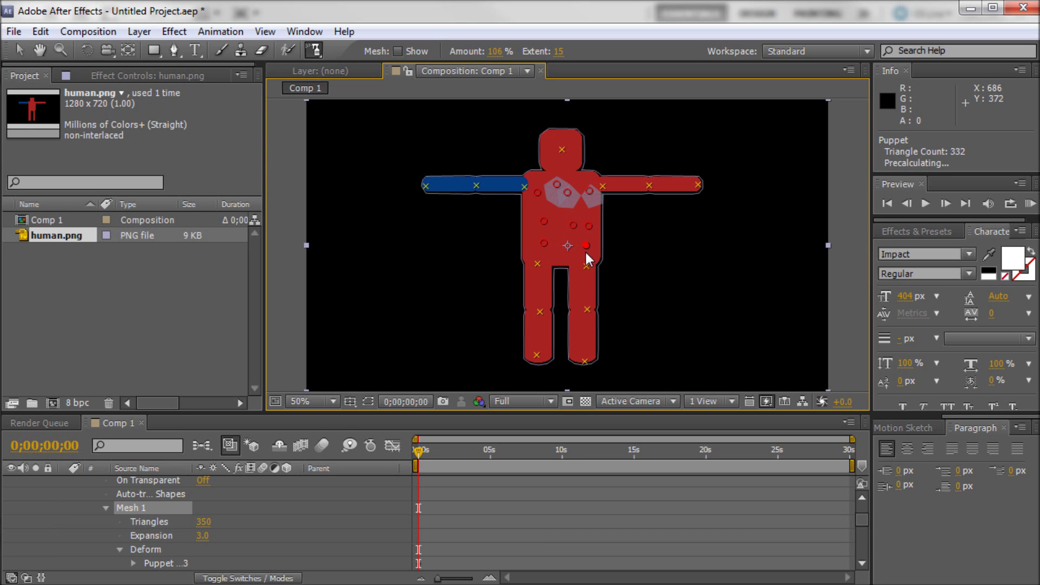
click(550, 244)
click(534, 250)
click(533, 231)
click(592, 210)
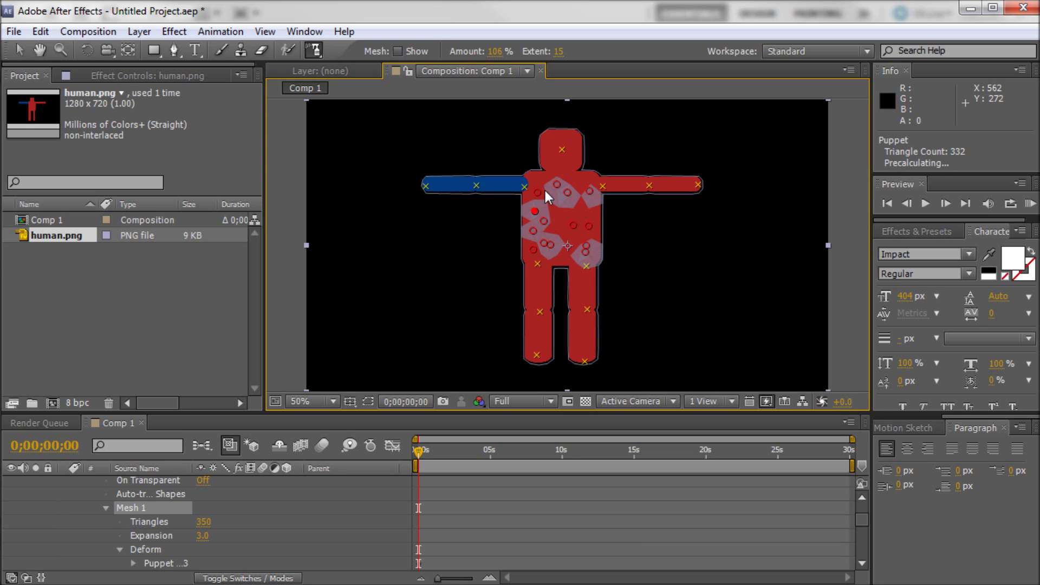
click(535, 211)
click(574, 231)
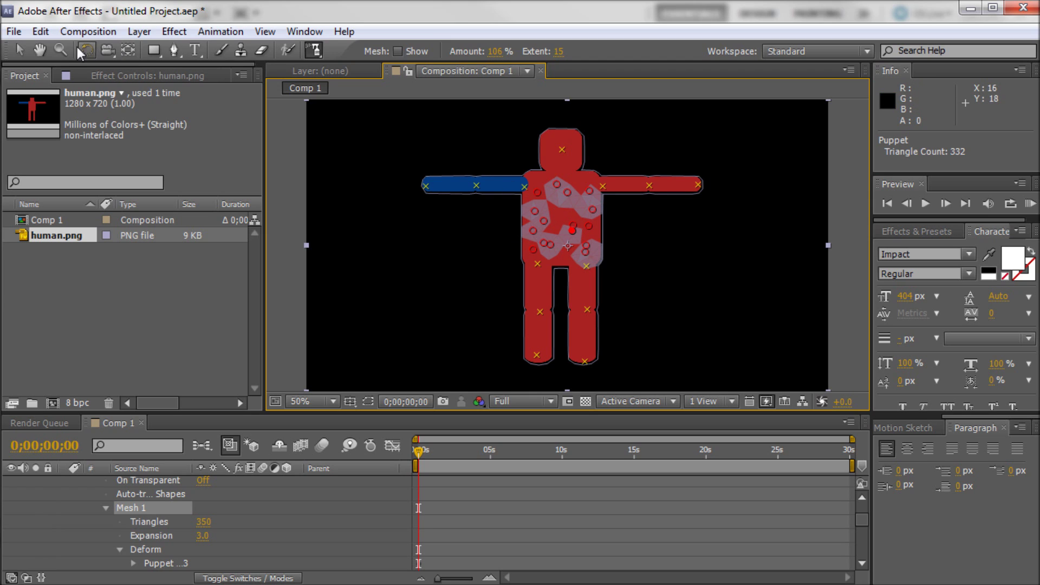
click(21, 50)
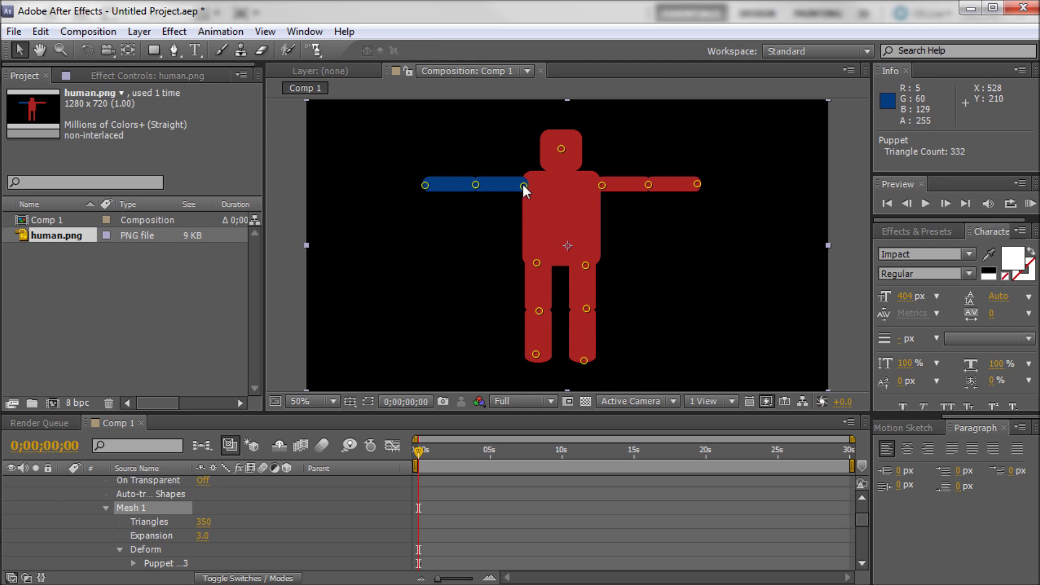
- Drag the blue arm's shoulder pin to bend it, undo the move, and select the Puppet Starch Tool
drag(523, 187, 496, 183)
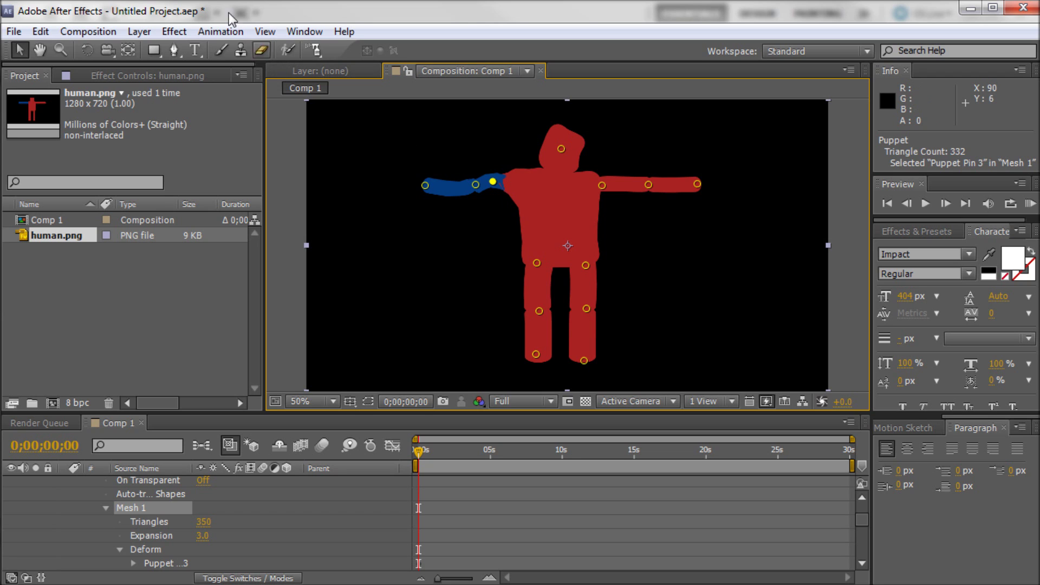
click(41, 32)
click(56, 54)
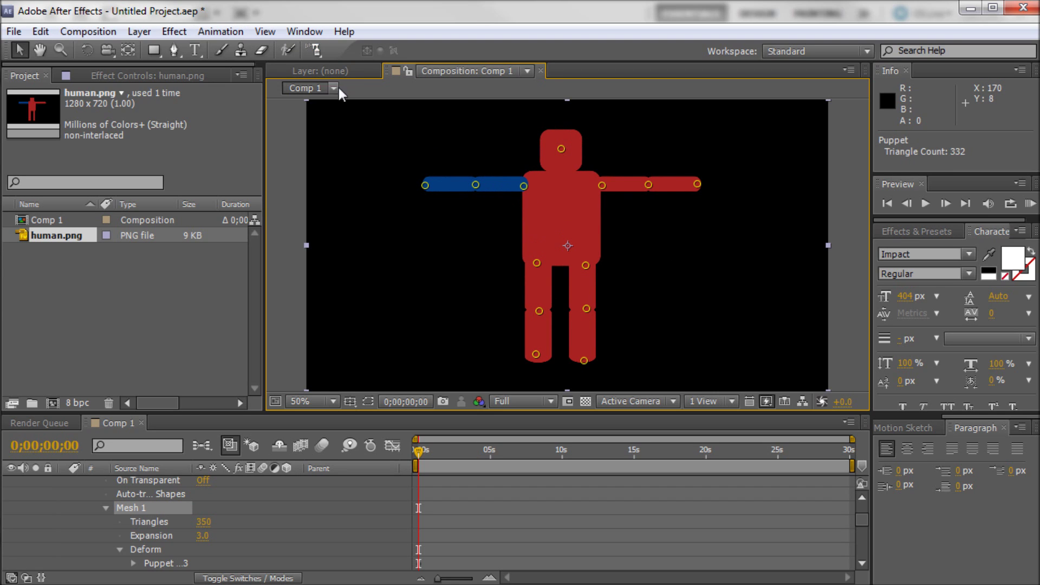
drag(319, 54, 395, 82)
- Starch the blue arm's tip, then drag its pins up so the hand curls beside the head
click(429, 183)
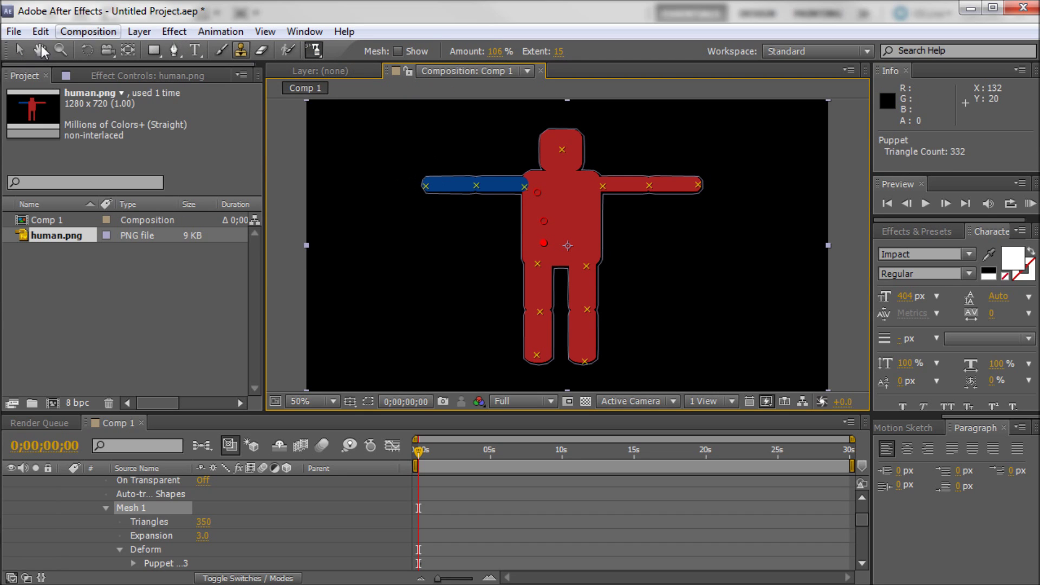
click(19, 51)
drag(429, 183, 558, 134)
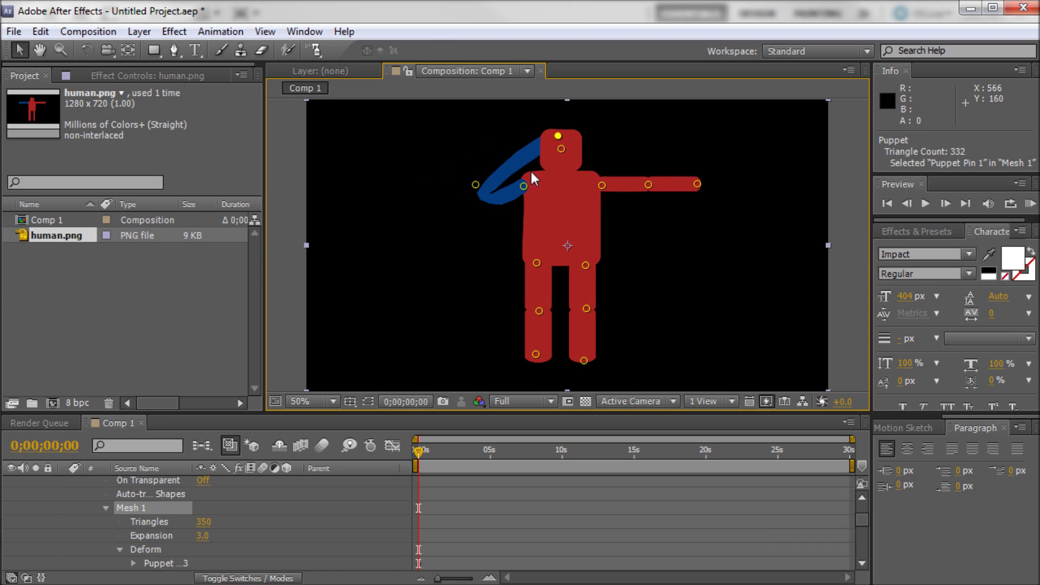
drag(474, 184, 489, 147)
drag(560, 135, 574, 149)
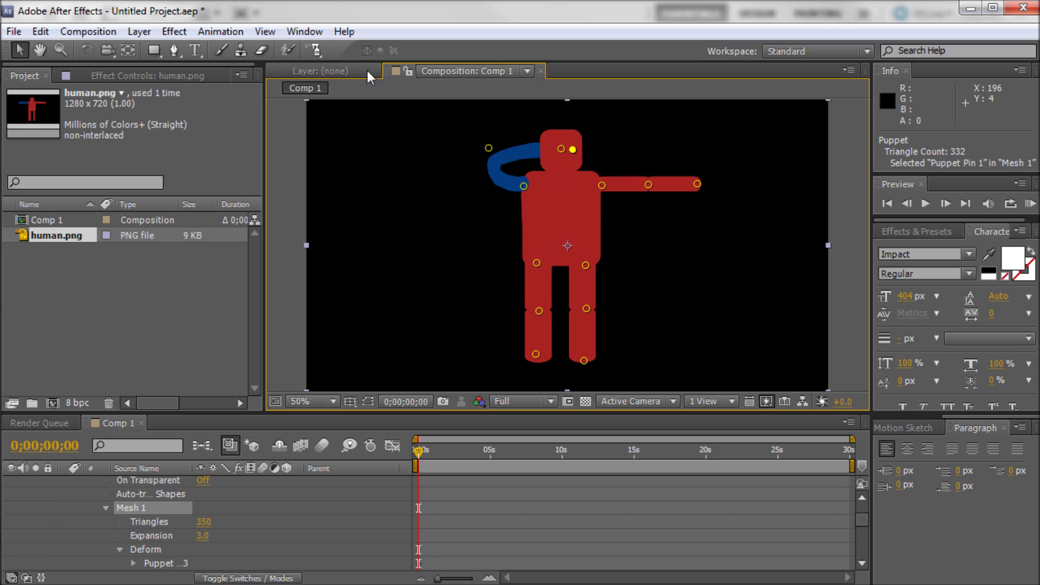
- Switch to the Puppet Overlap Tool with In Front at 50% and place an overlap point on the blue arm's end
click(319, 55)
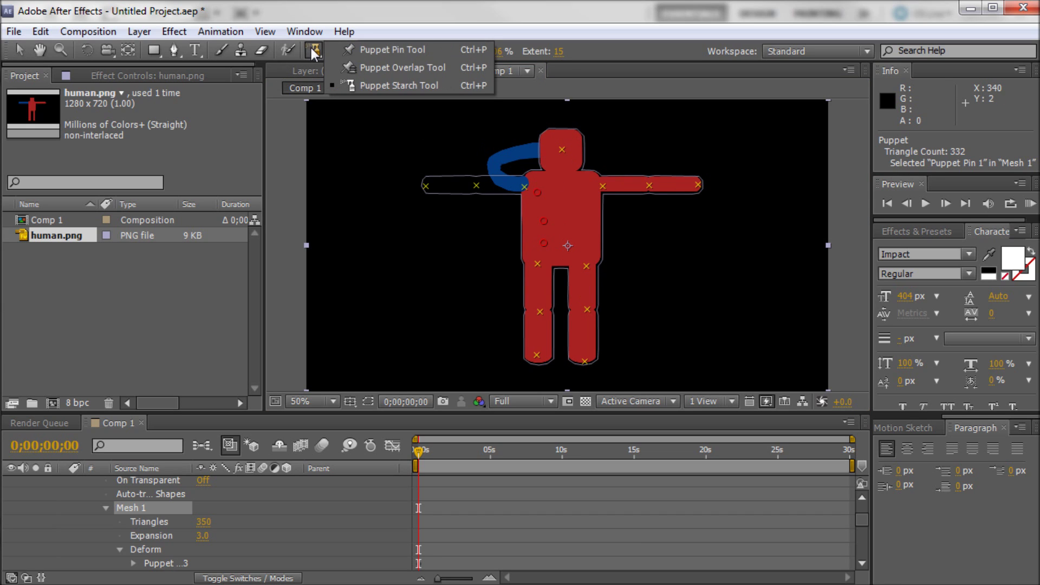
click(378, 66)
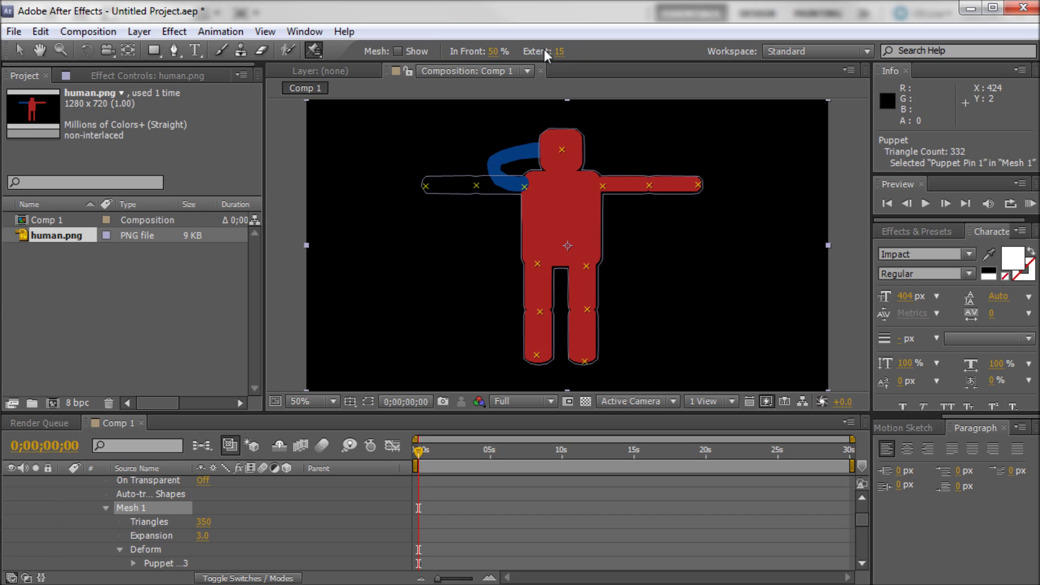
key(Return)
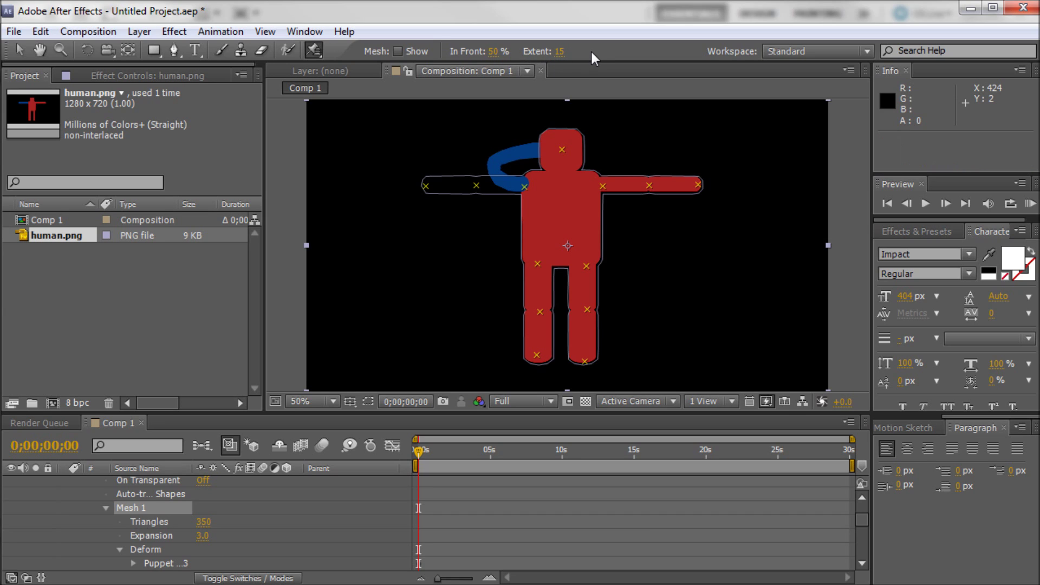
click(501, 51)
click(430, 186)
- Shift the overlap point slightly right and add two more overlap points at the blue arm's end
drag(430, 186, 441, 184)
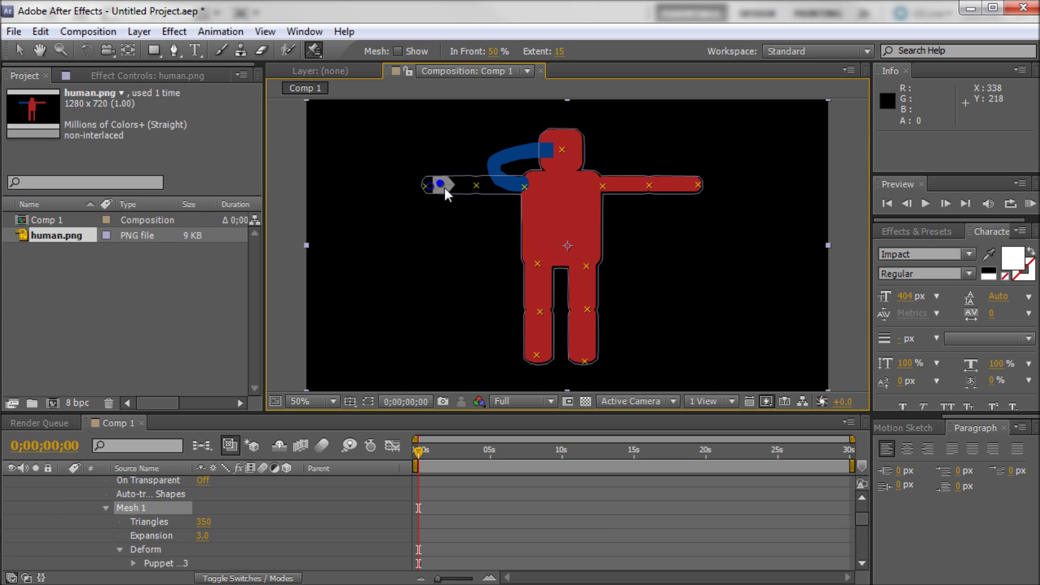
click(430, 186)
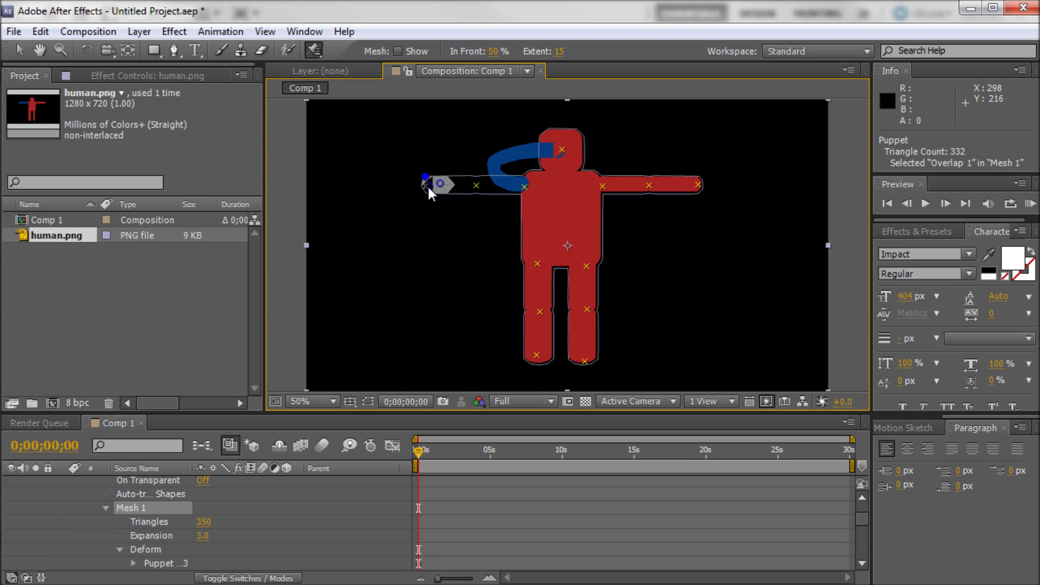
click(428, 188)
- Return to the Selection tool, preview a later frame, and zoom the view to 25% and back to 50%
click(20, 49)
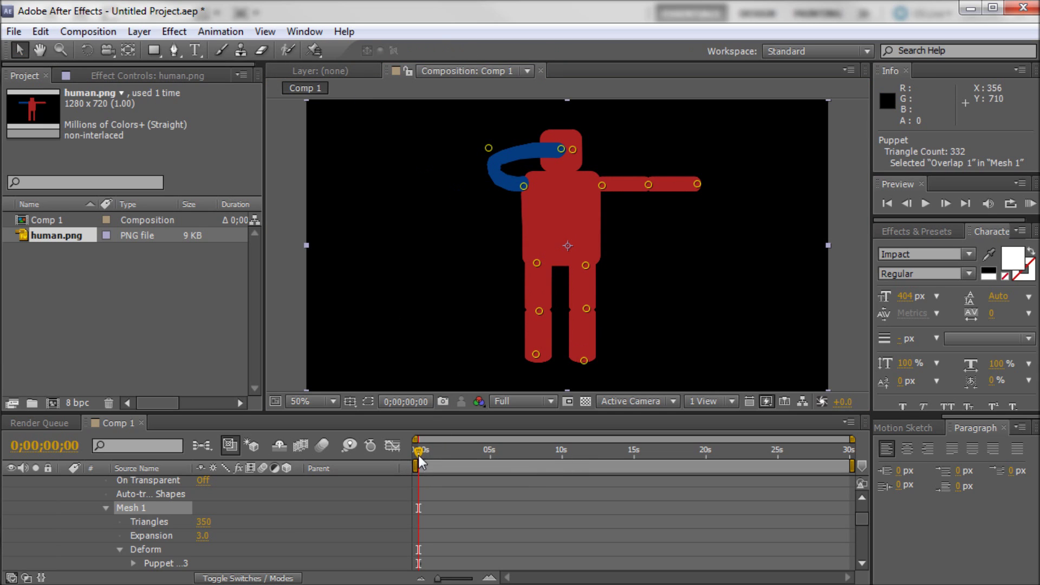
mouse_move(418, 455)
mouse_down()
mouse_move(462, 455)
mouse_move(413, 447)
mouse_up()
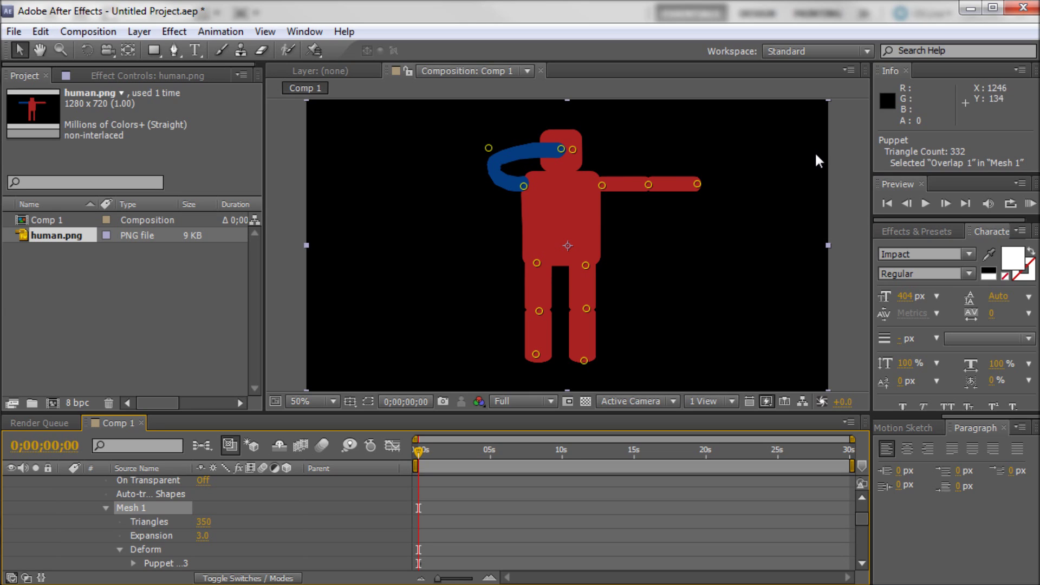
key(comma)
key(period)
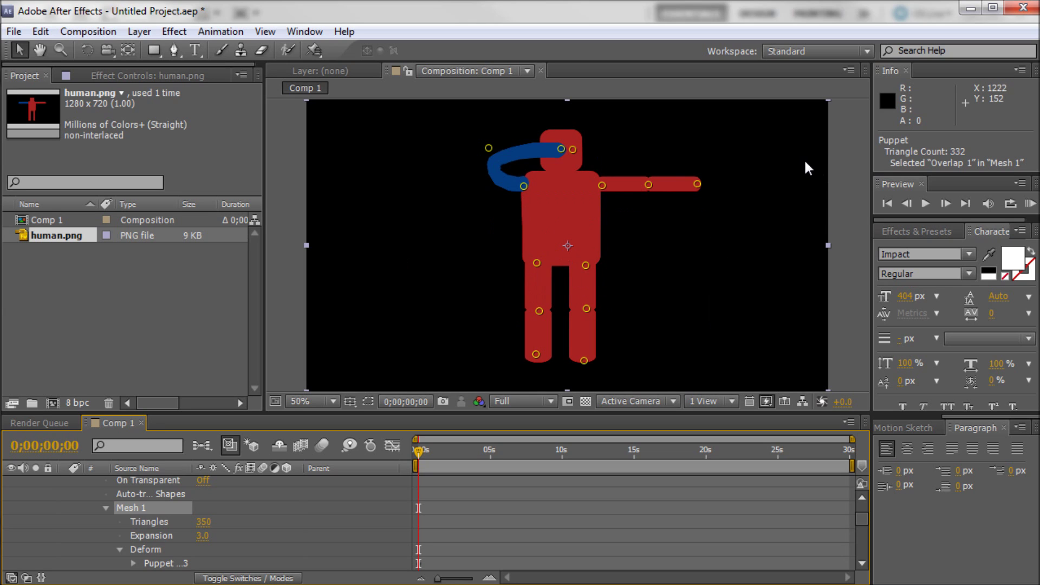